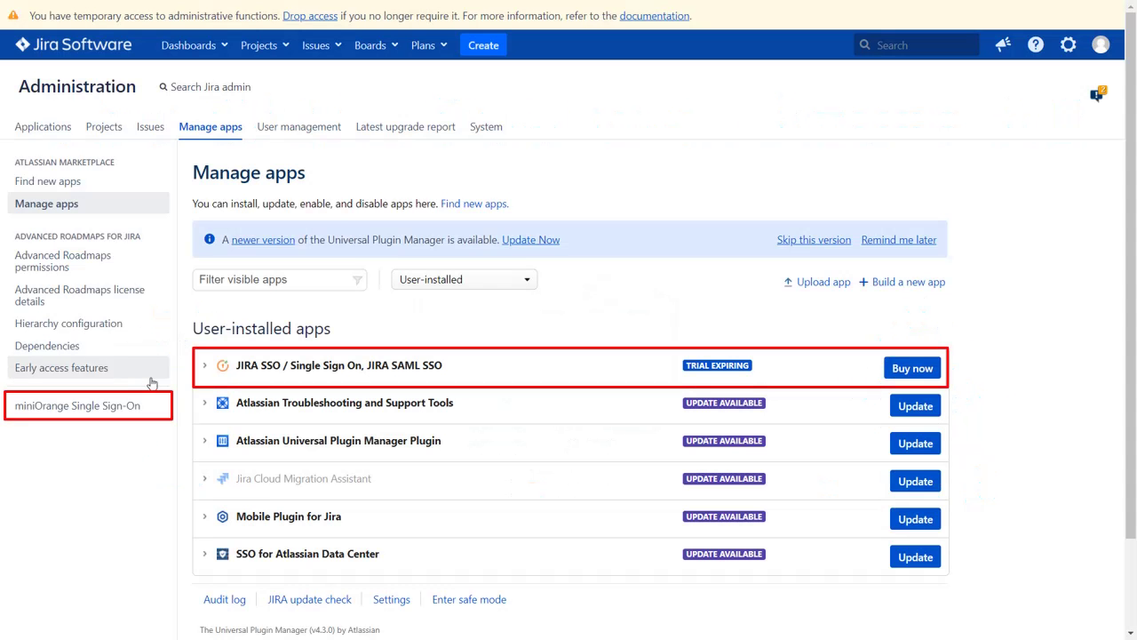
- Open the miniOrange Single Sign-On configuration page from the Manage apps sidebar
click(136, 406)
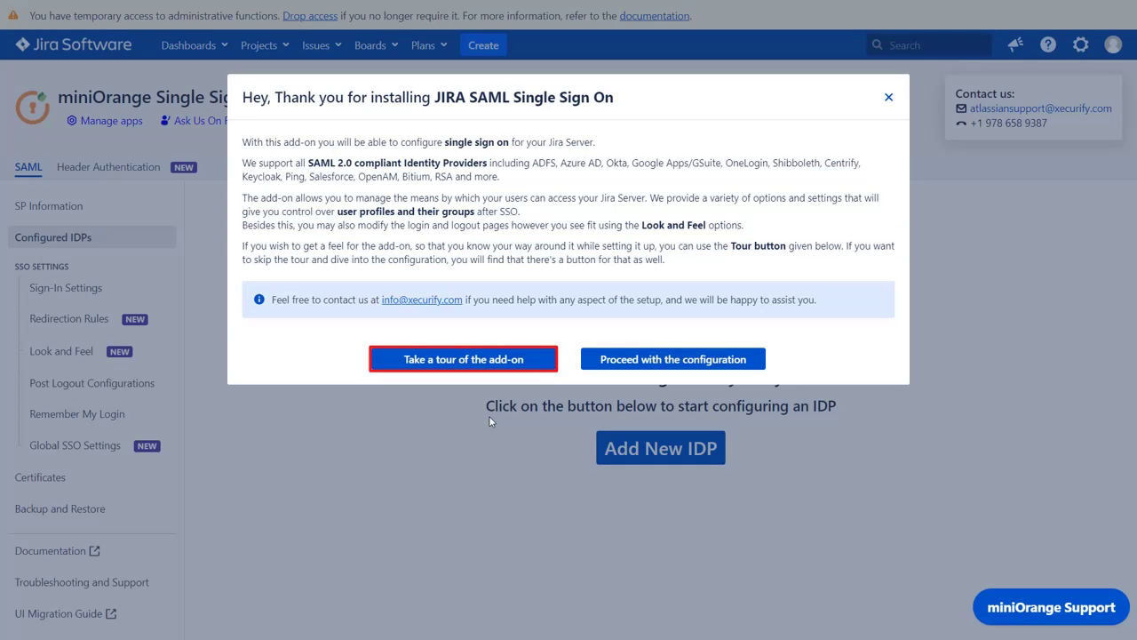
- Skip the tour, add a new IDP through Quick Setup, and choose Azure Active Directory
click(624, 359)
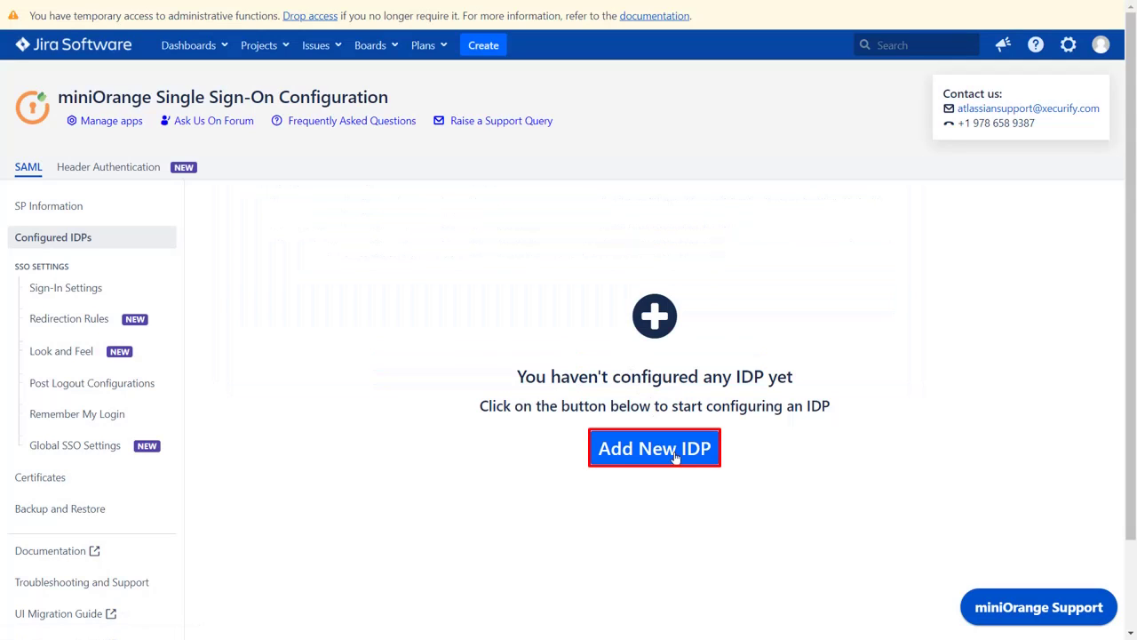
click(675, 458)
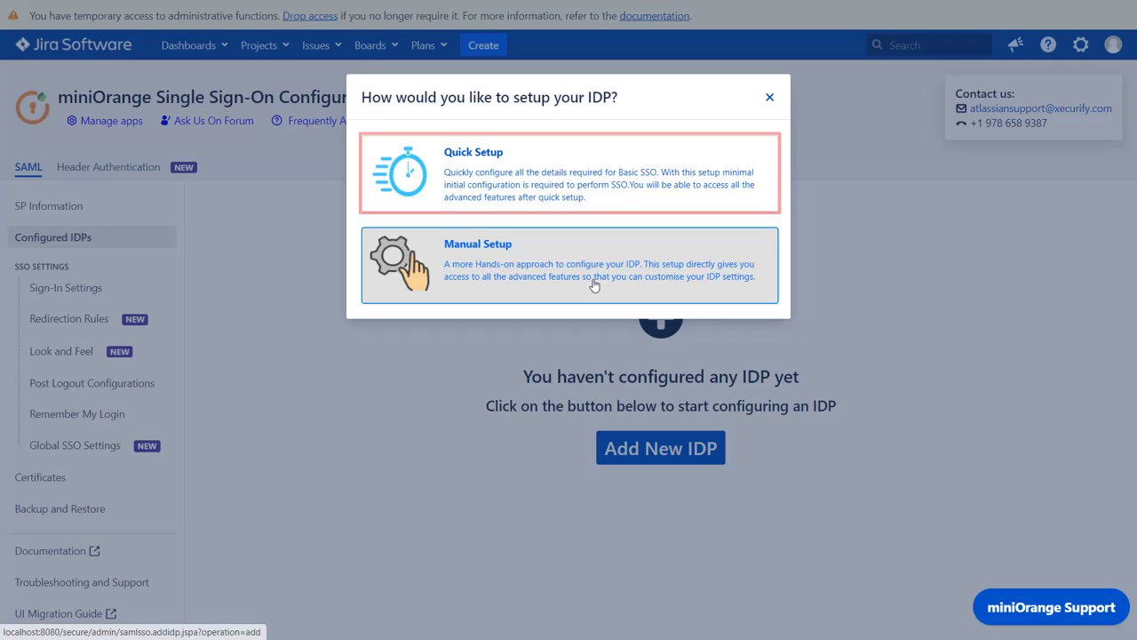
click(586, 194)
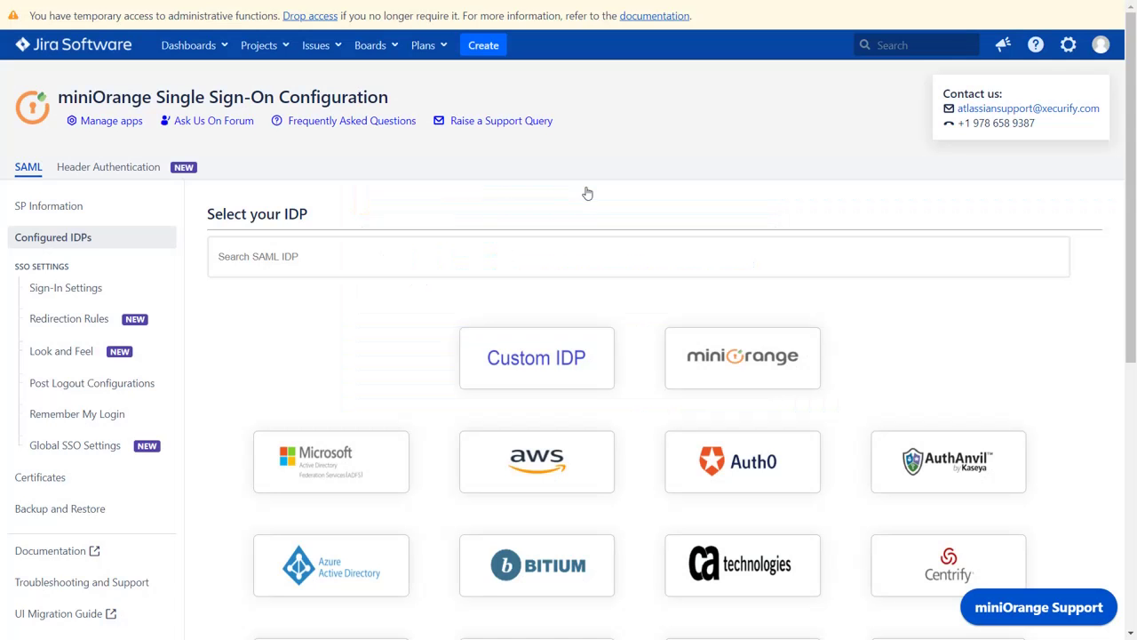
scroll(411, 329, down, 3)
scroll(411, 328, down, 1)
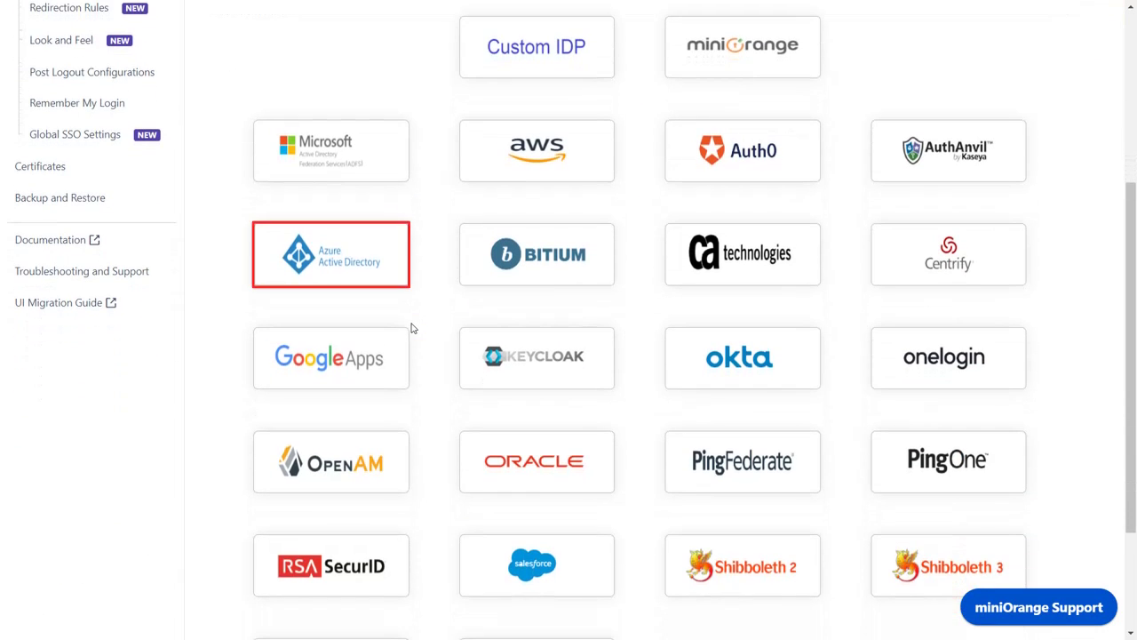
click(356, 257)
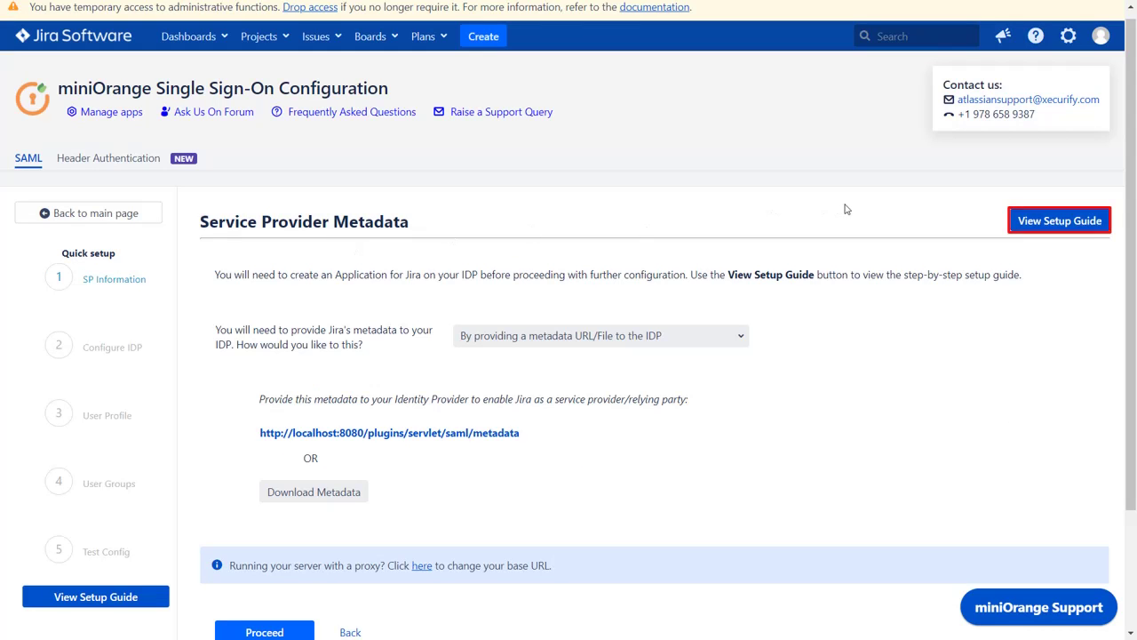
- Open the miniOrange Azure AD setup guide and scroll to Step 1: Setup Azure AD as IdP
click(1021, 223)
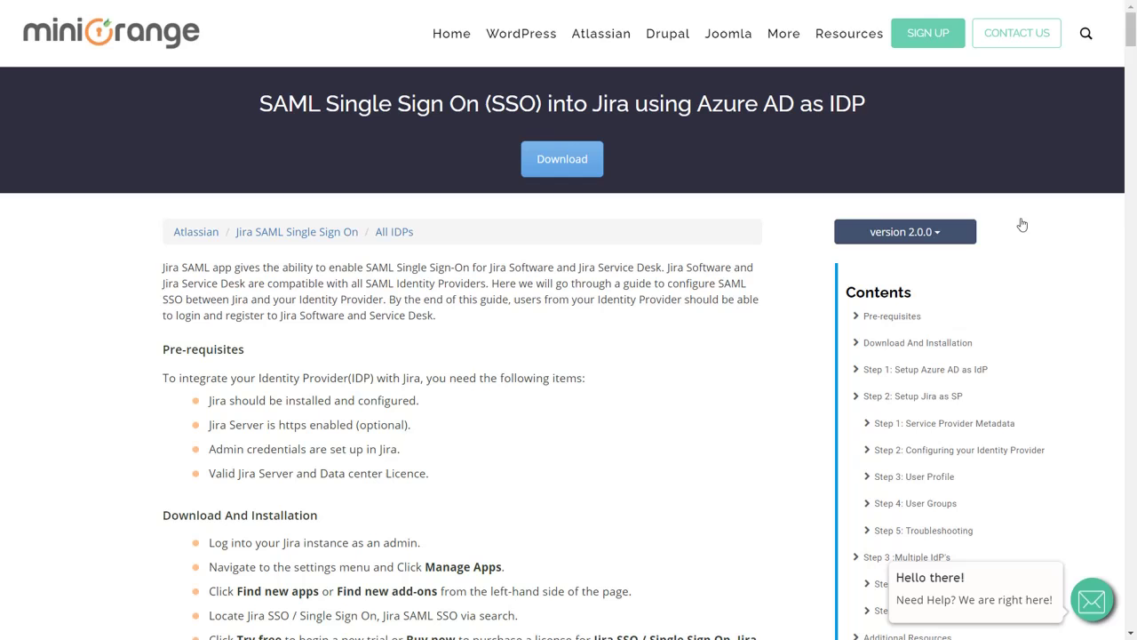
scroll(680, 439, down, 10)
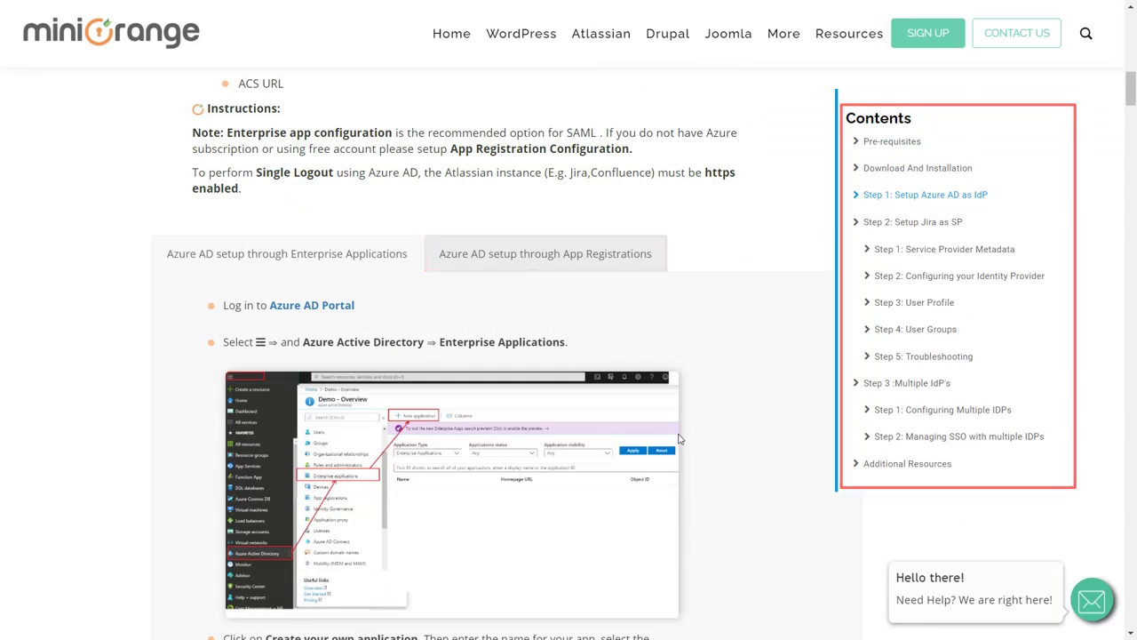
scroll(680, 439, down, 10)
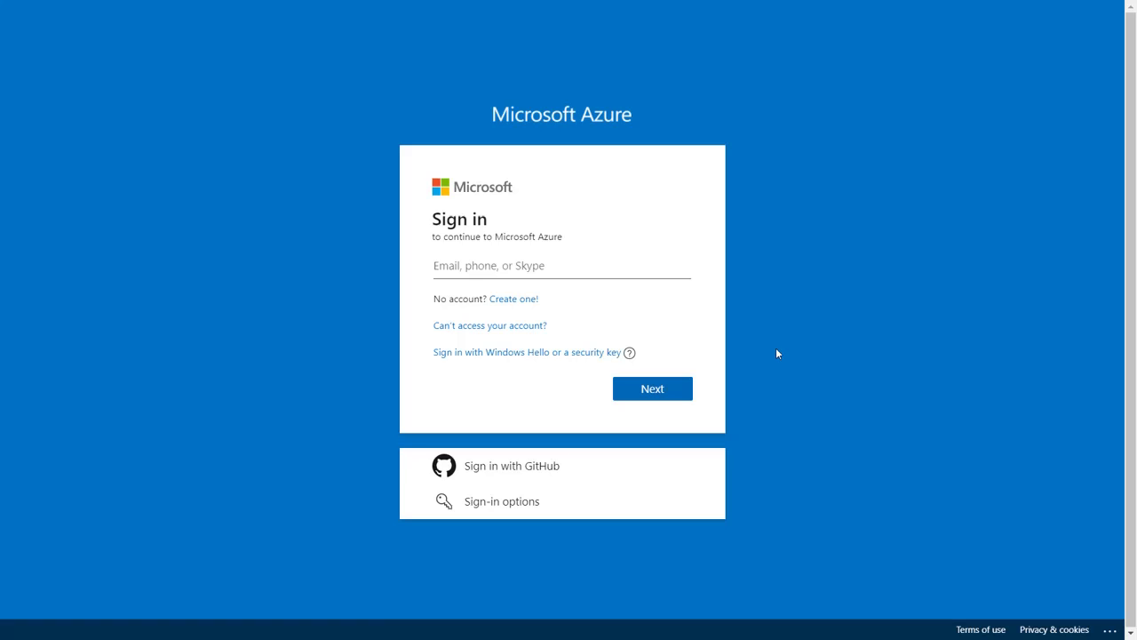
- Sign in to the Microsoft Azure portal with the account e-mail and password
click(658, 272)
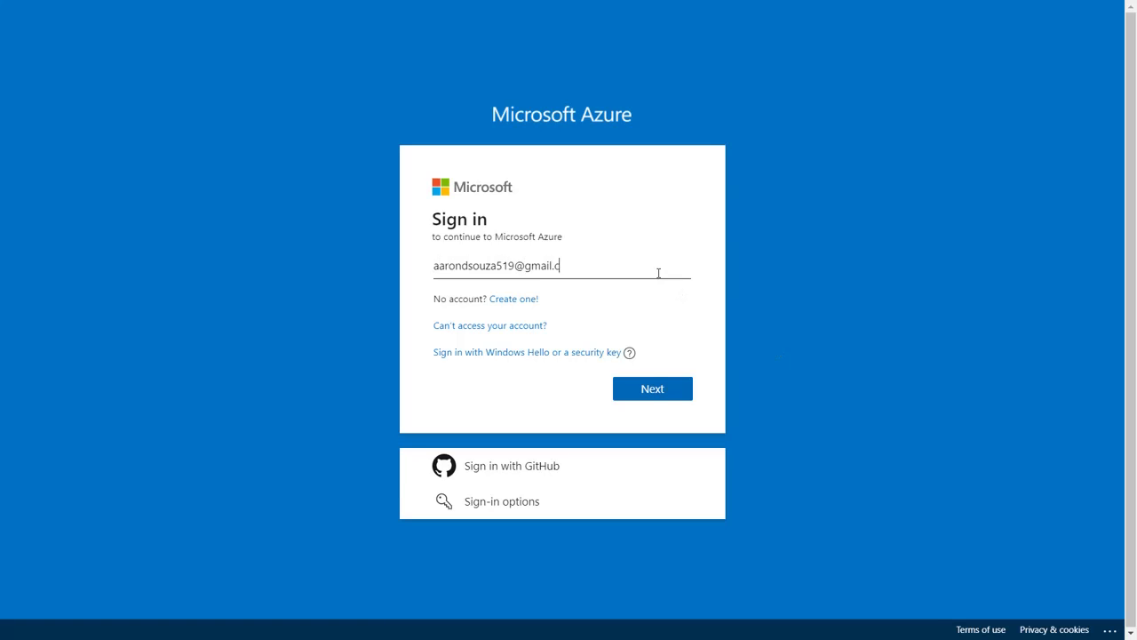
click(652, 398)
text(**********)
click(642, 425)
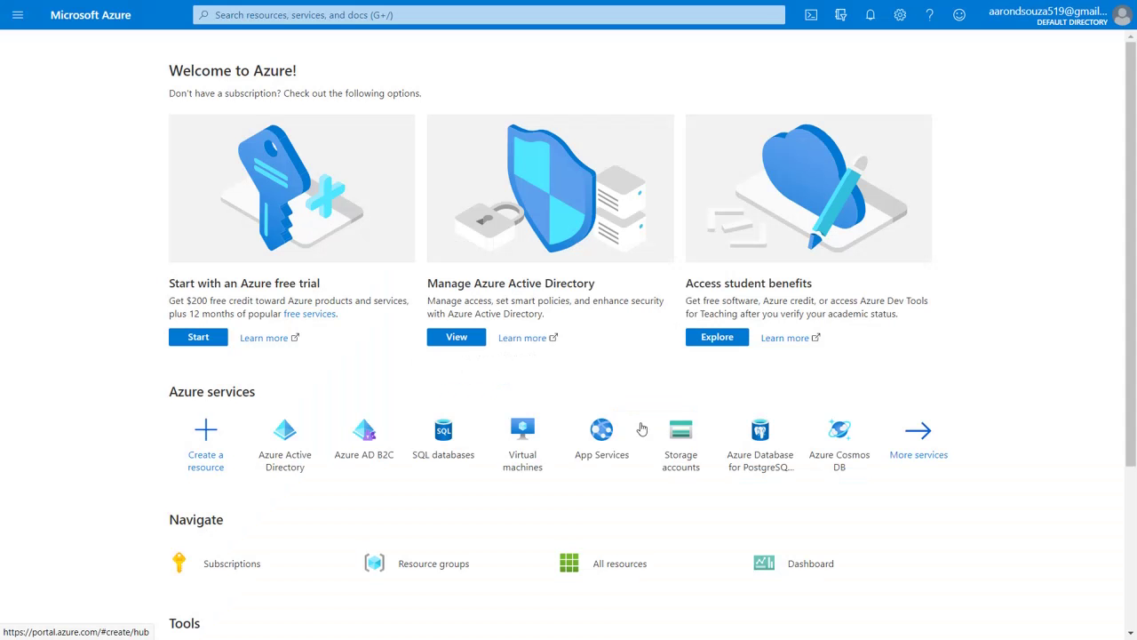
- Start a new Azure AD app registration named JIRA SAML
click(469, 345)
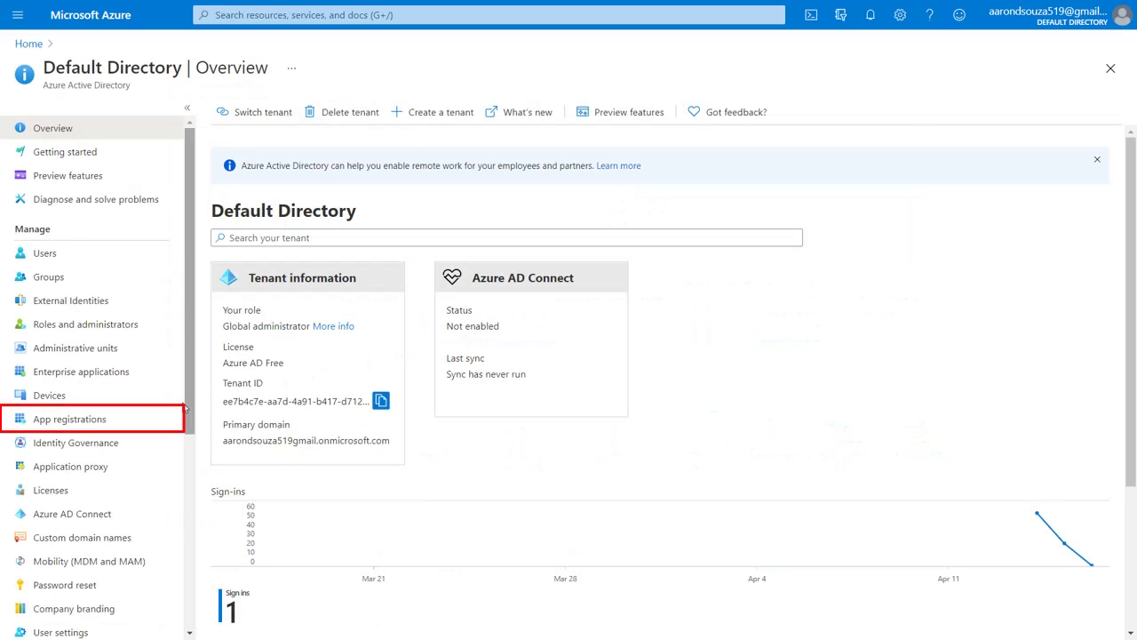
click(150, 420)
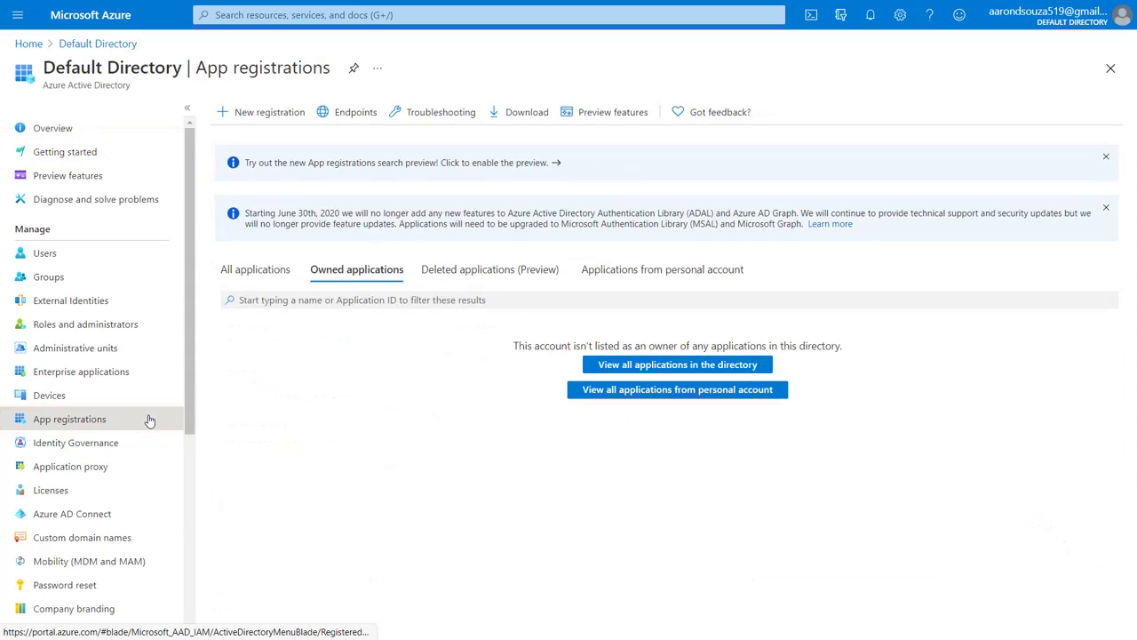
click(254, 115)
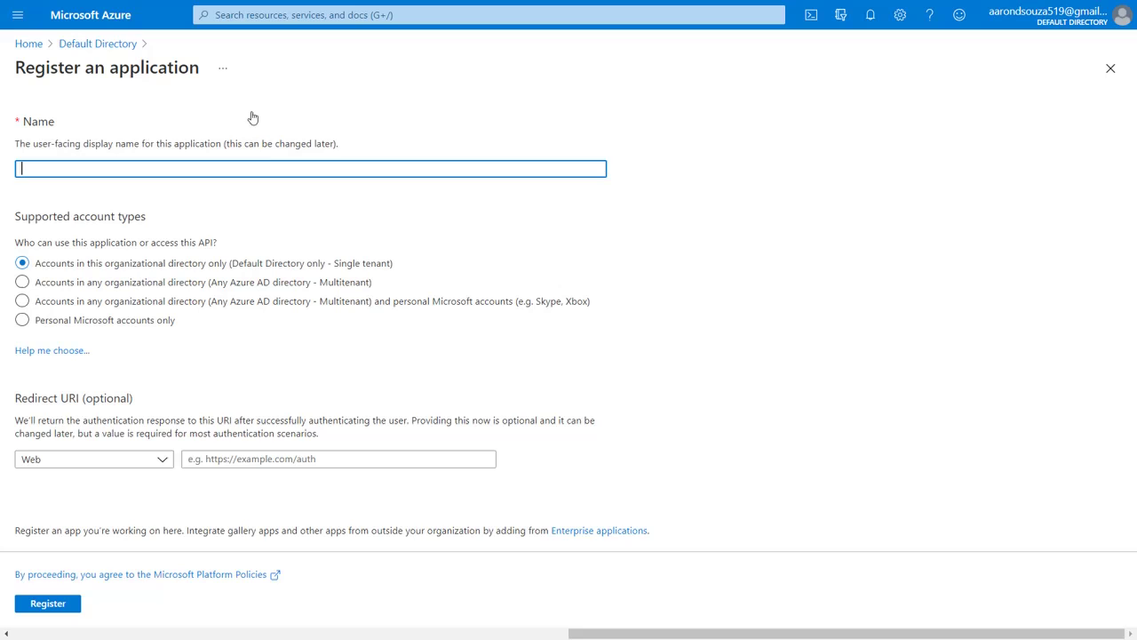
text(JIRA SAML)
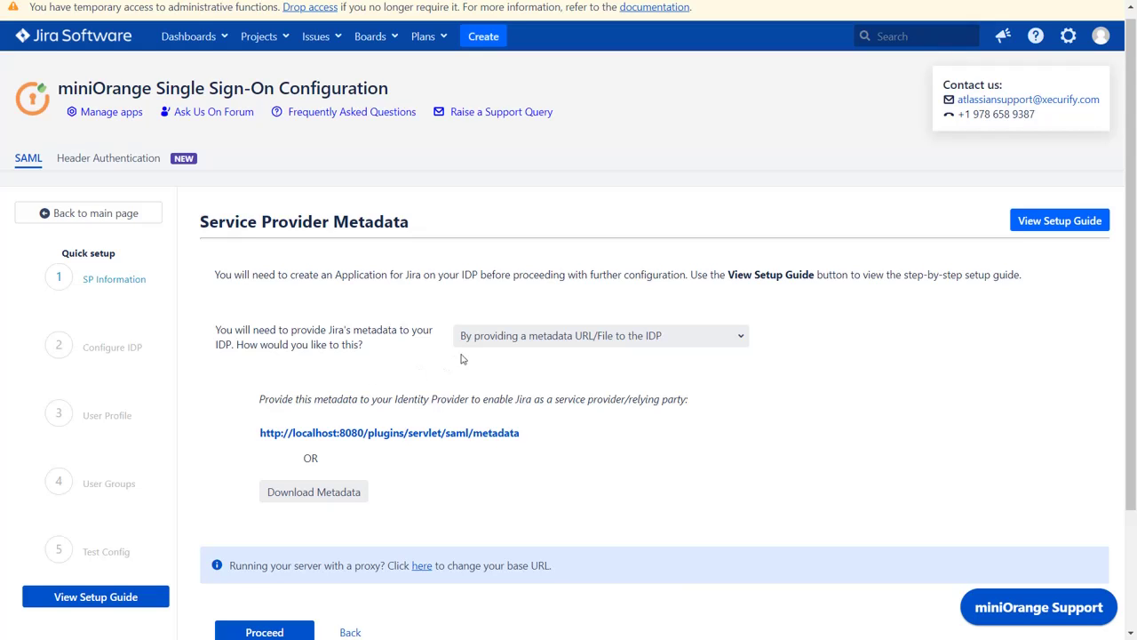
click(486, 340)
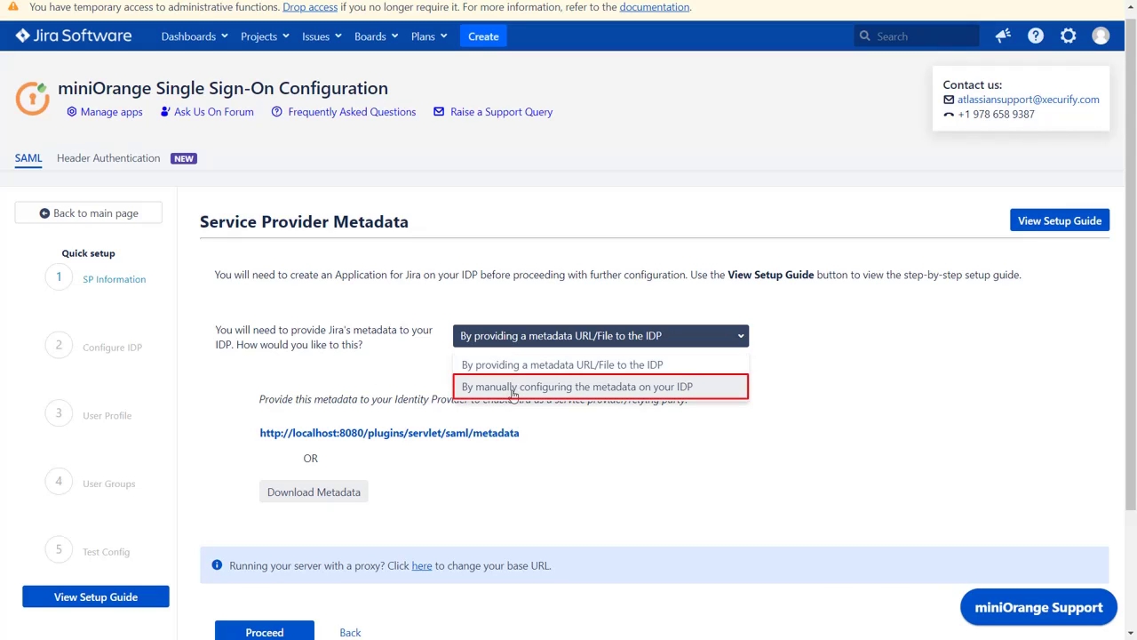
click(513, 391)
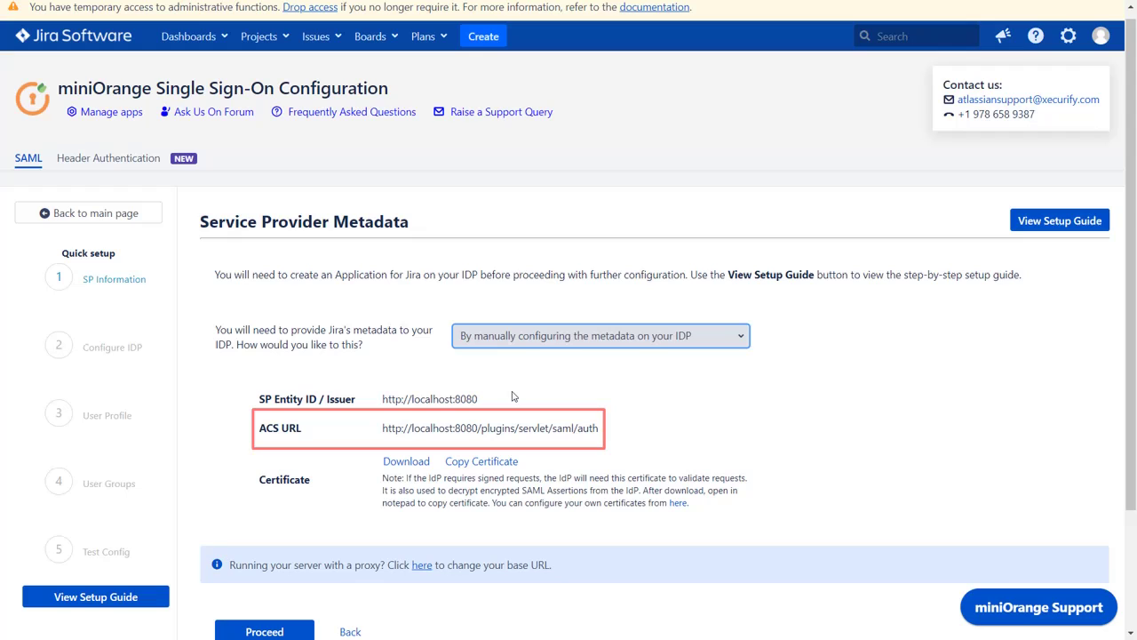
click(493, 428)
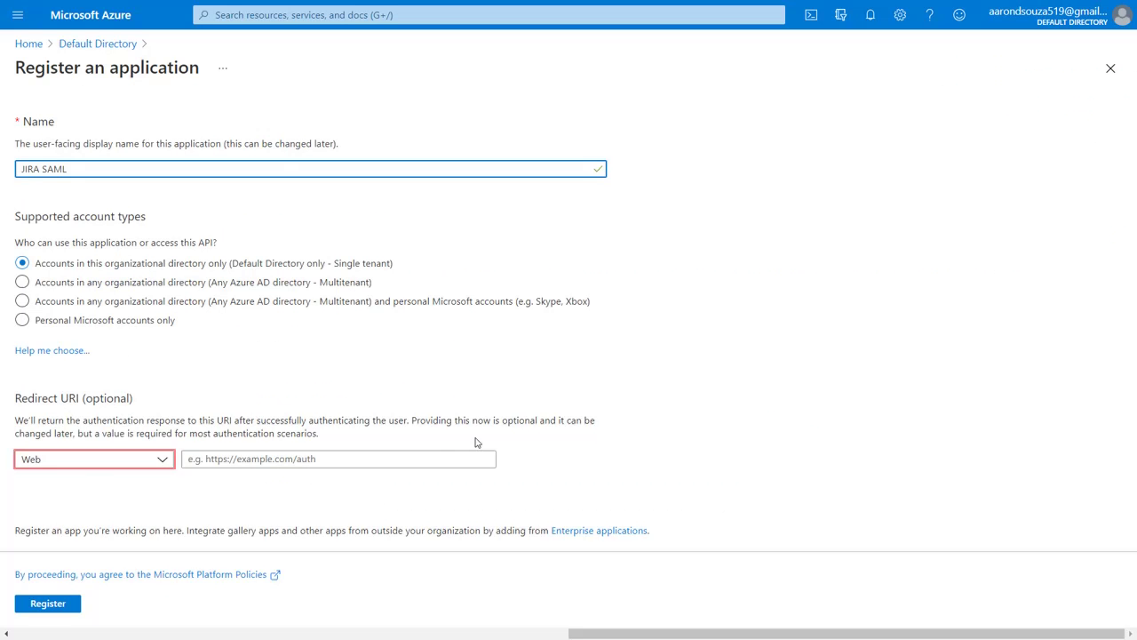
- Register JIRA SAML with the ACS URL as redirect URI, open Expose an API, copy Jira's SP Entity ID
click(447, 459)
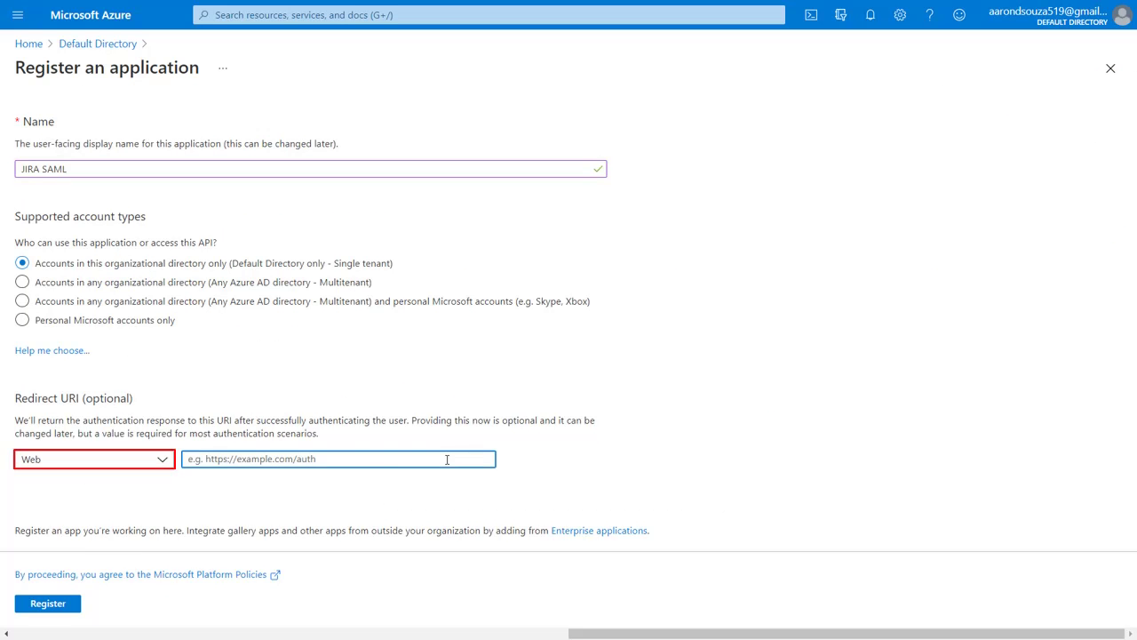
key(ctrl+v)
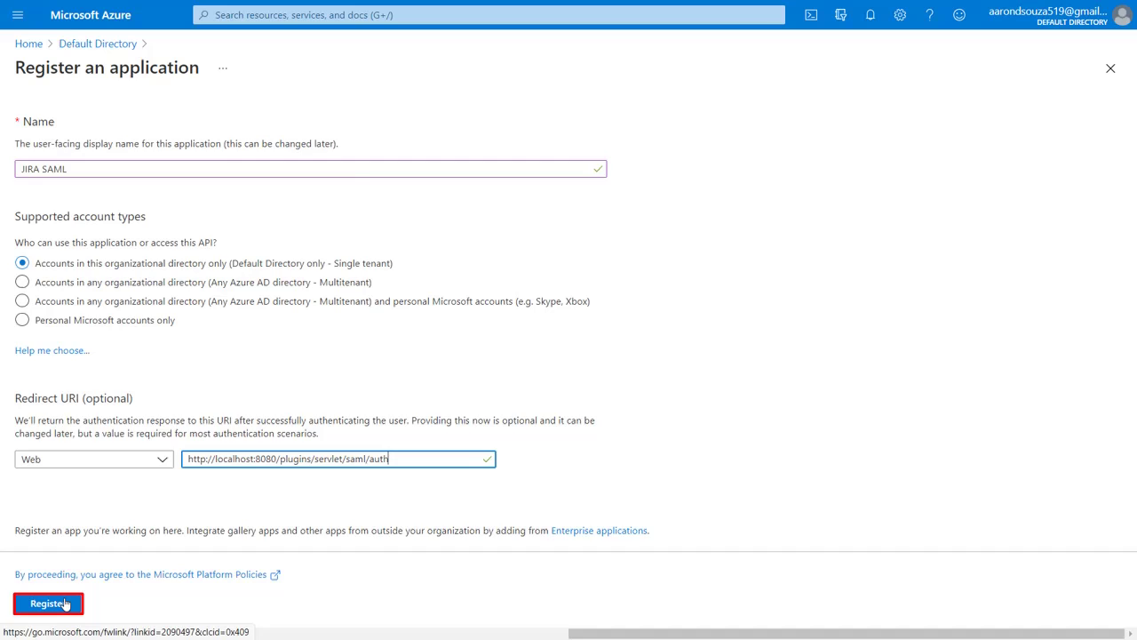
click(48, 603)
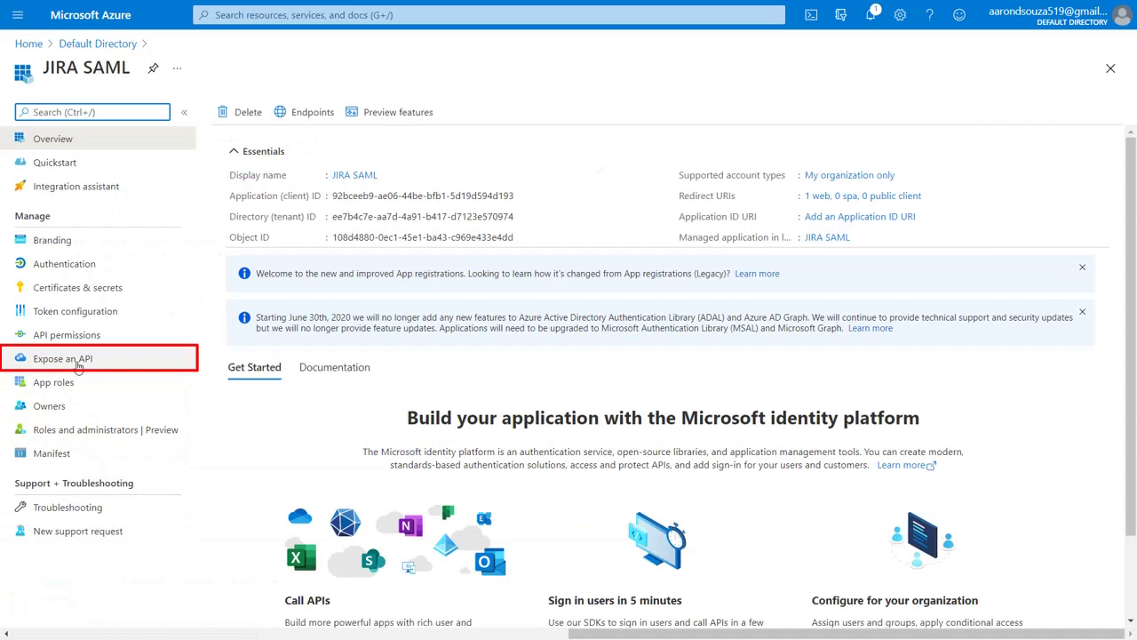
click(78, 361)
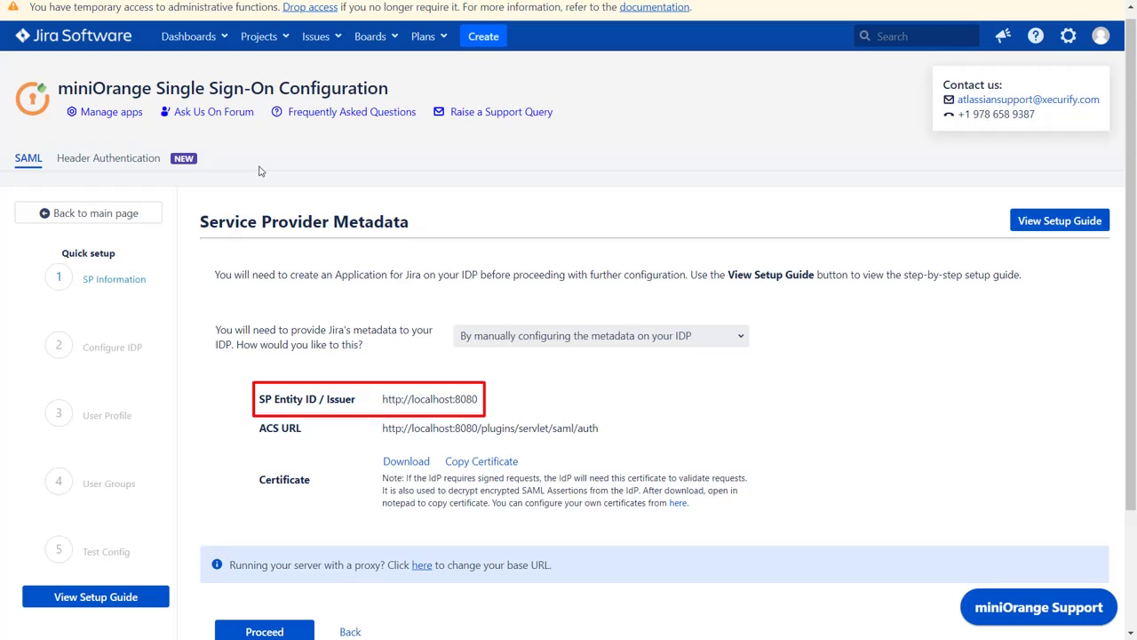
click(397, 399)
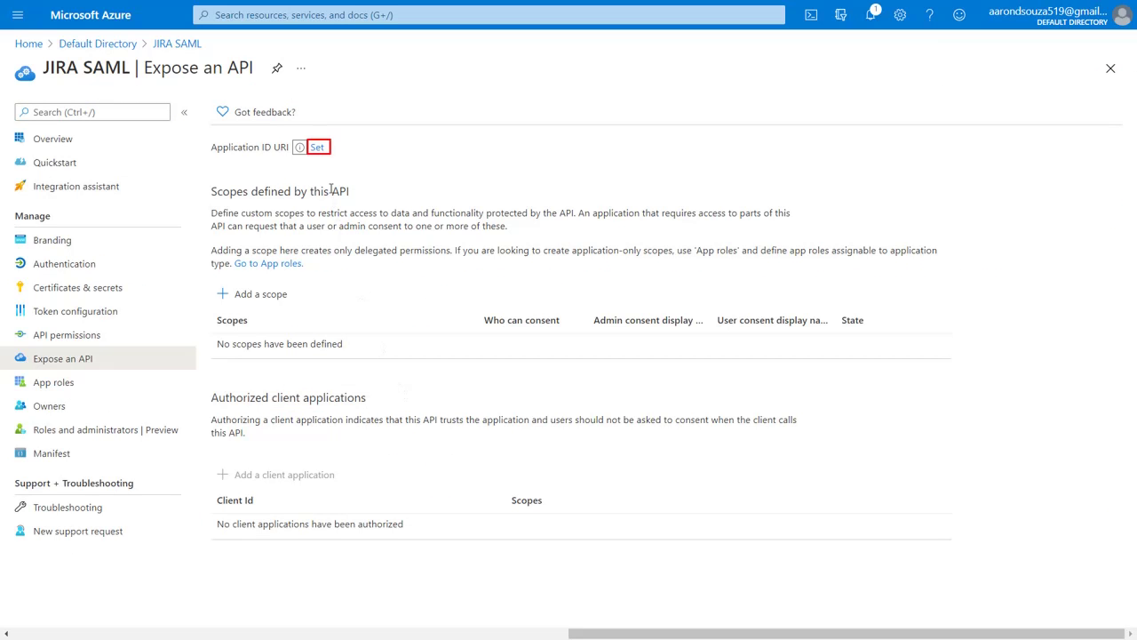
click(317, 148)
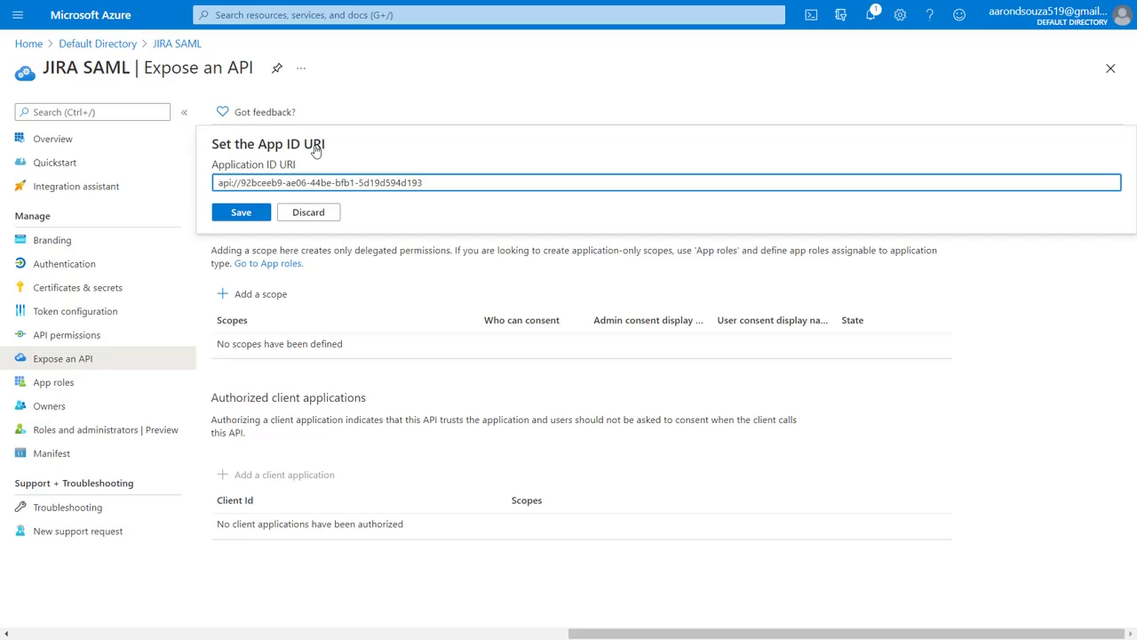
triple_click(426, 182)
key(BackSpace)
key(ctrl+v)
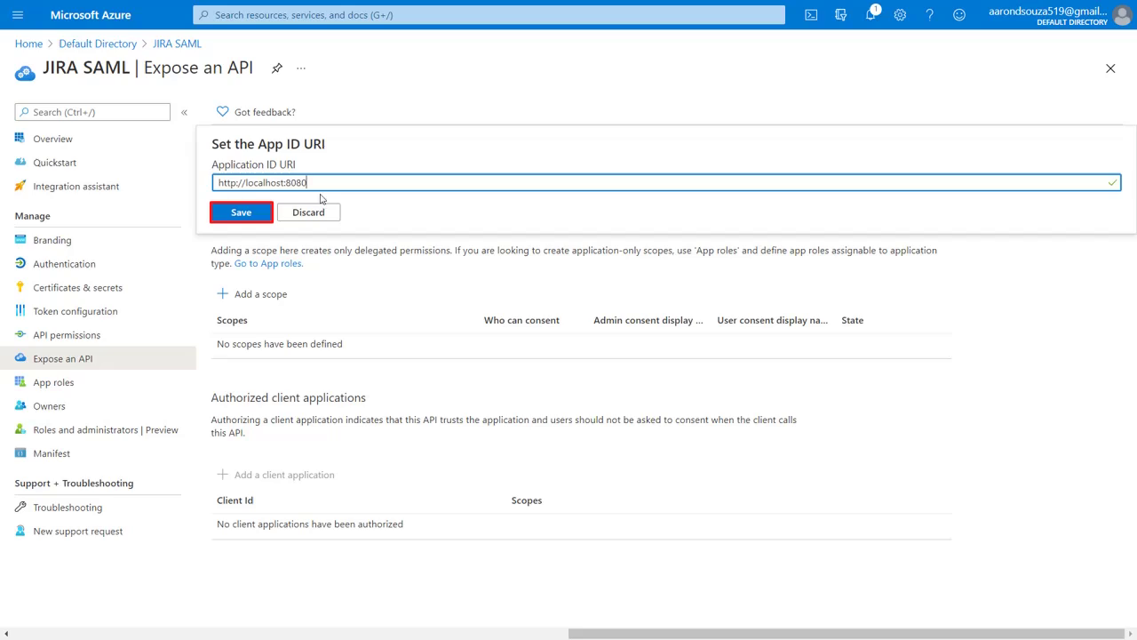
click(244, 216)
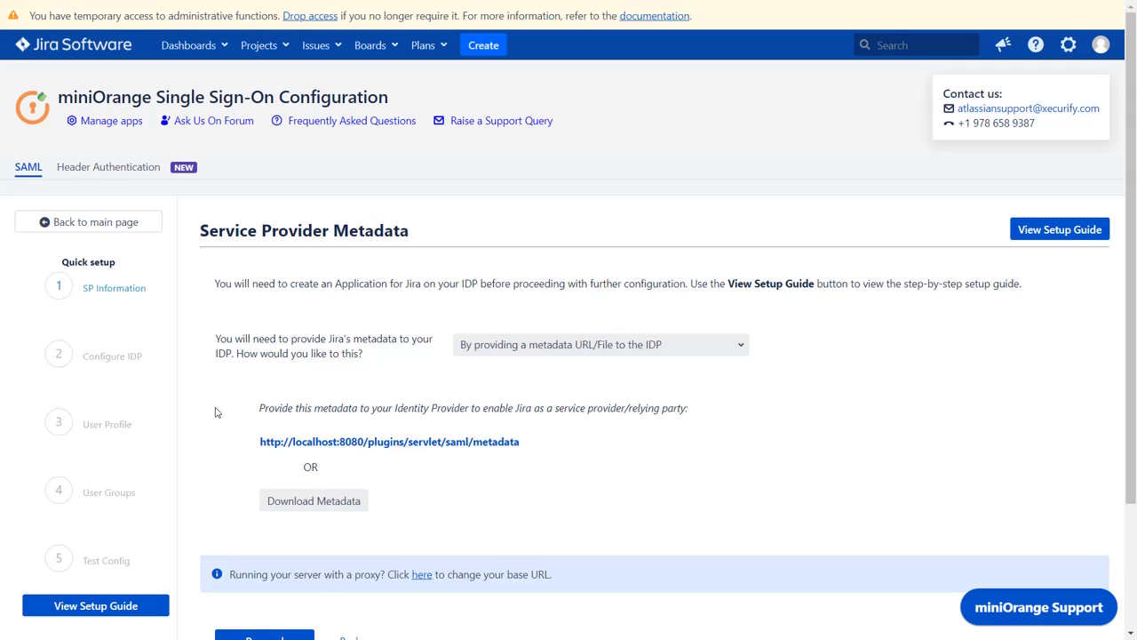
- Proceed to the IdP step, name it Azure AD, and select 'I have the metadata URL for my IDP'
scroll(216, 412, down, 3)
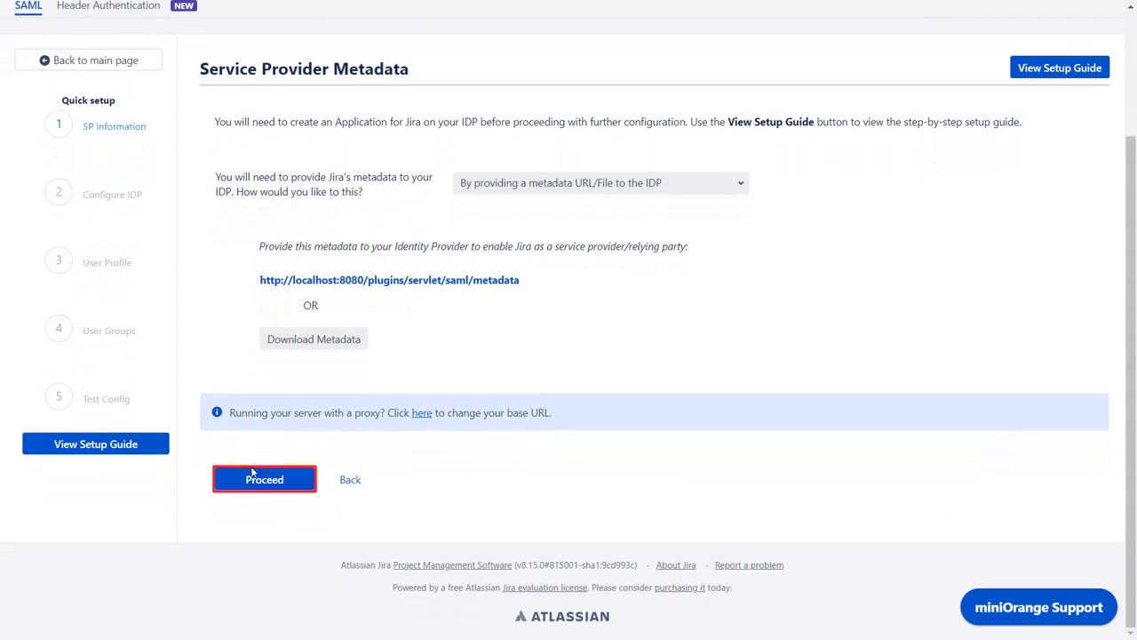
click(259, 481)
scroll(257, 482, down, 2)
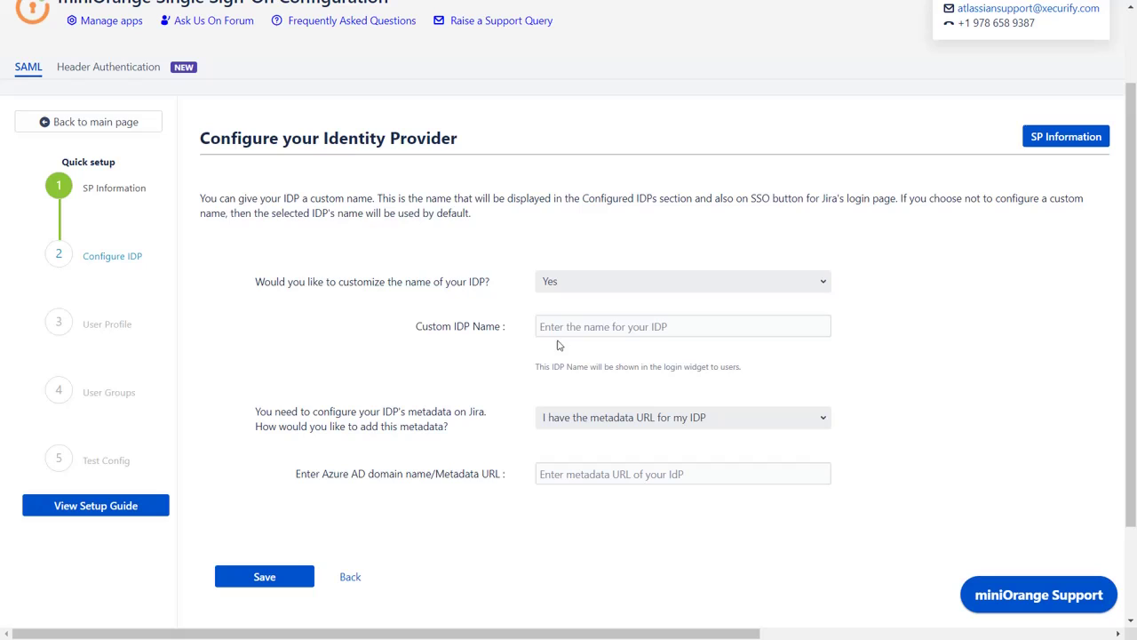
click(579, 323)
text(Azure AD)
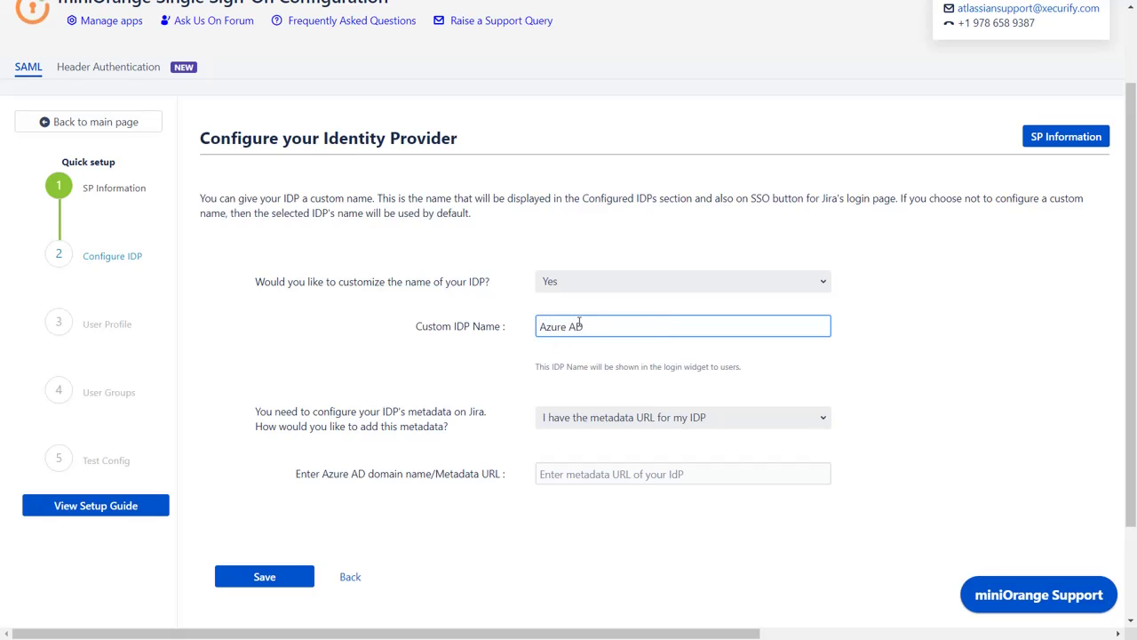
click(666, 418)
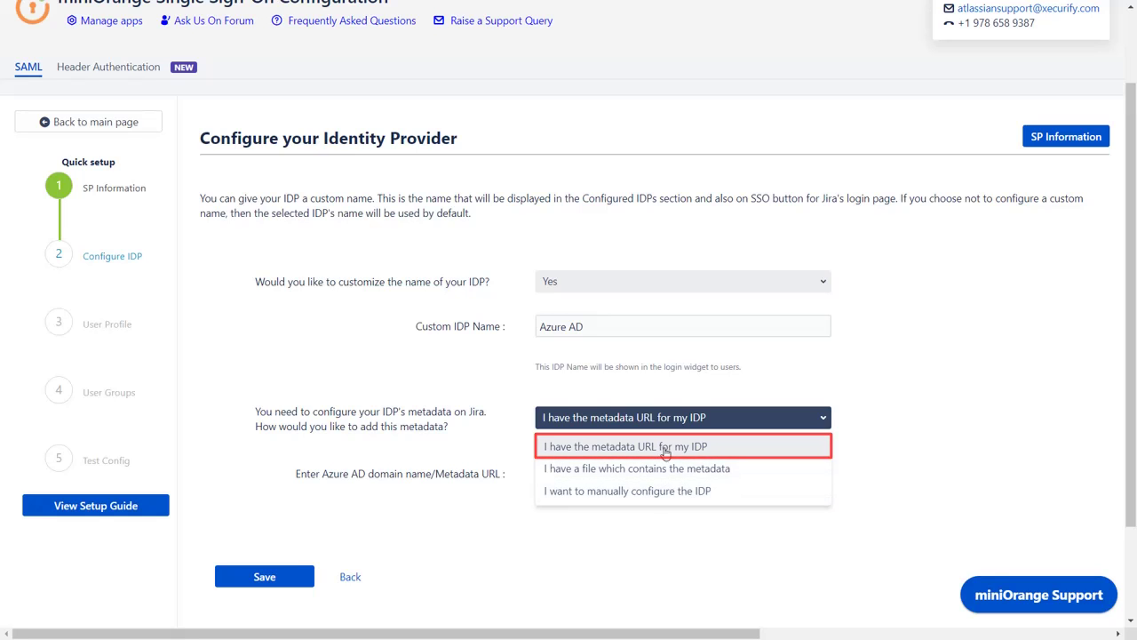
click(665, 451)
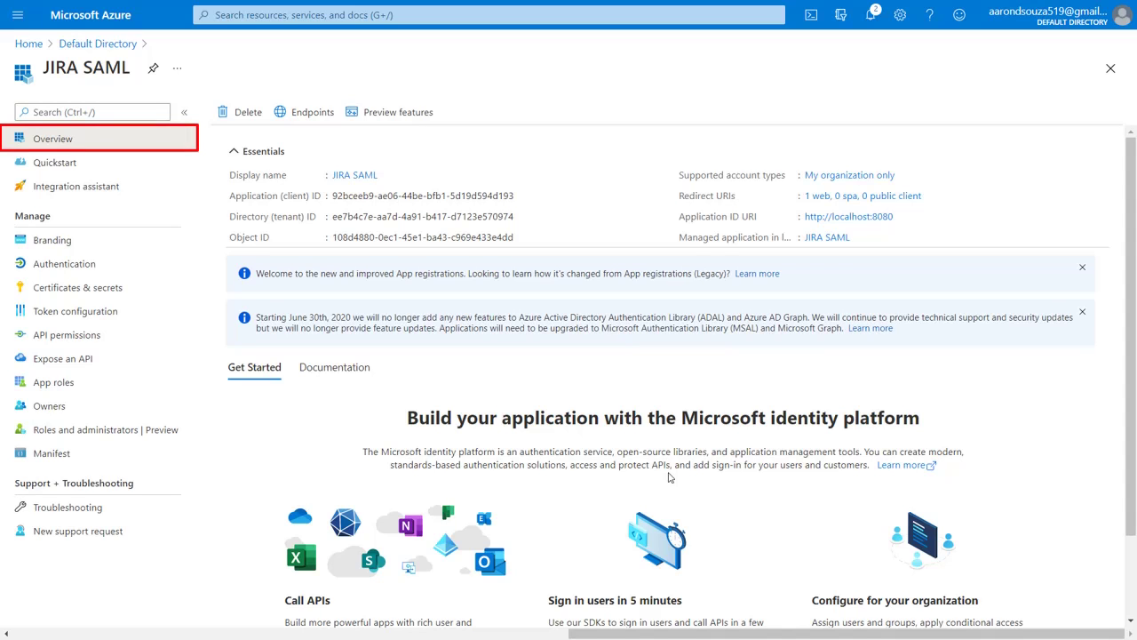
- Copy the Federation metadata document URL from the JIRA SAML app's Endpoints list
click(319, 119)
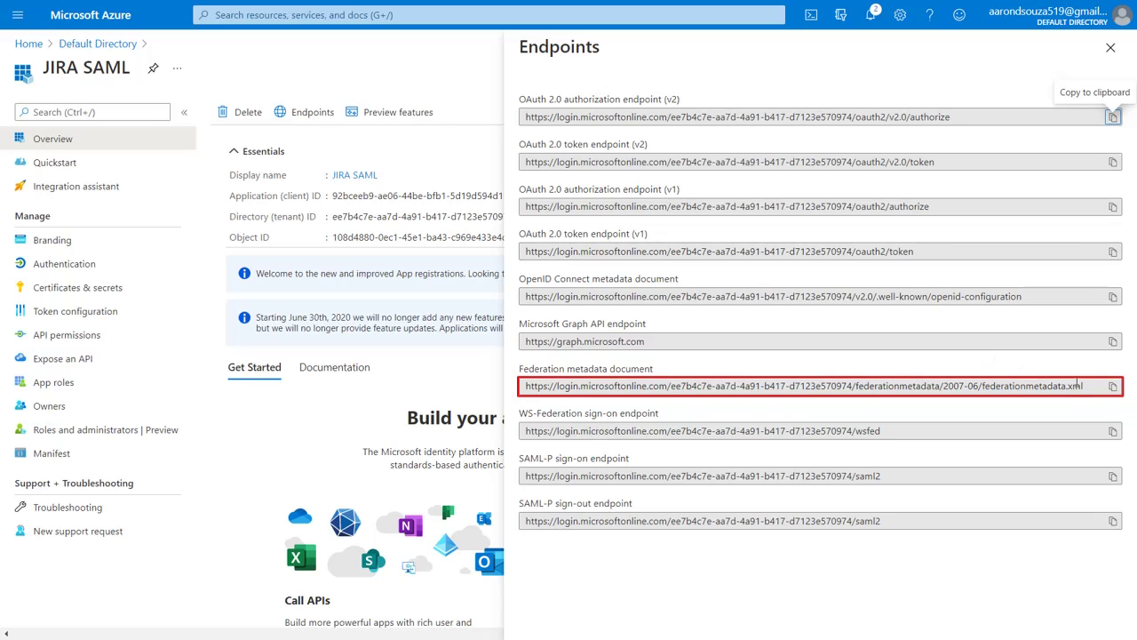
click(1112, 386)
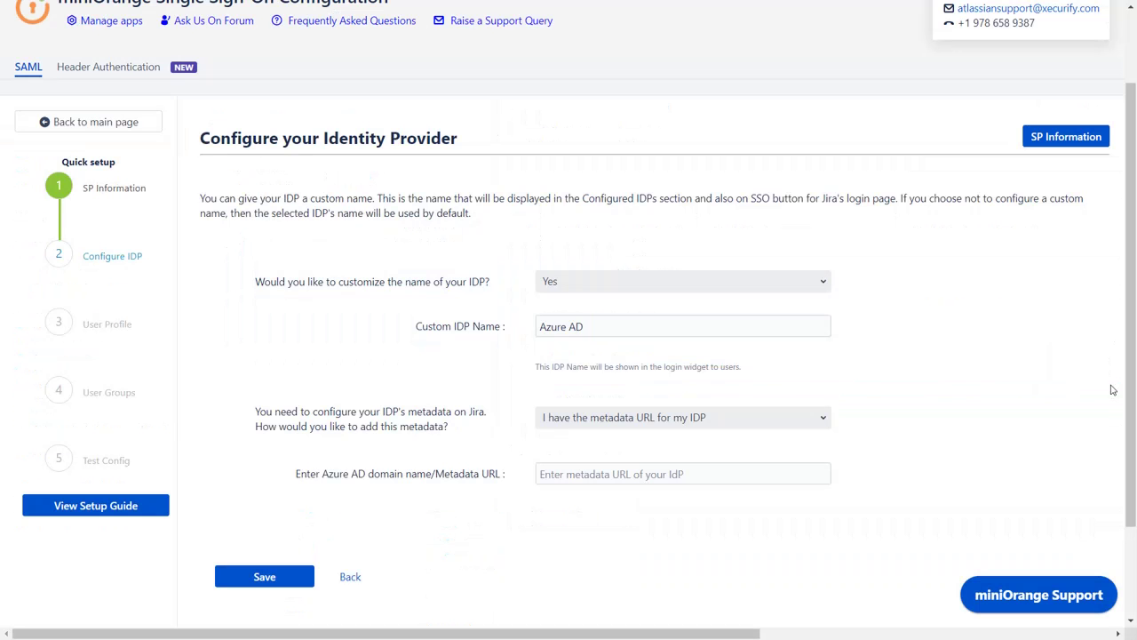
- Paste Azure's federation metadata URL into Jira's Metadata URL field and save the IdP settings
click(826, 473)
key(ctrl+v)
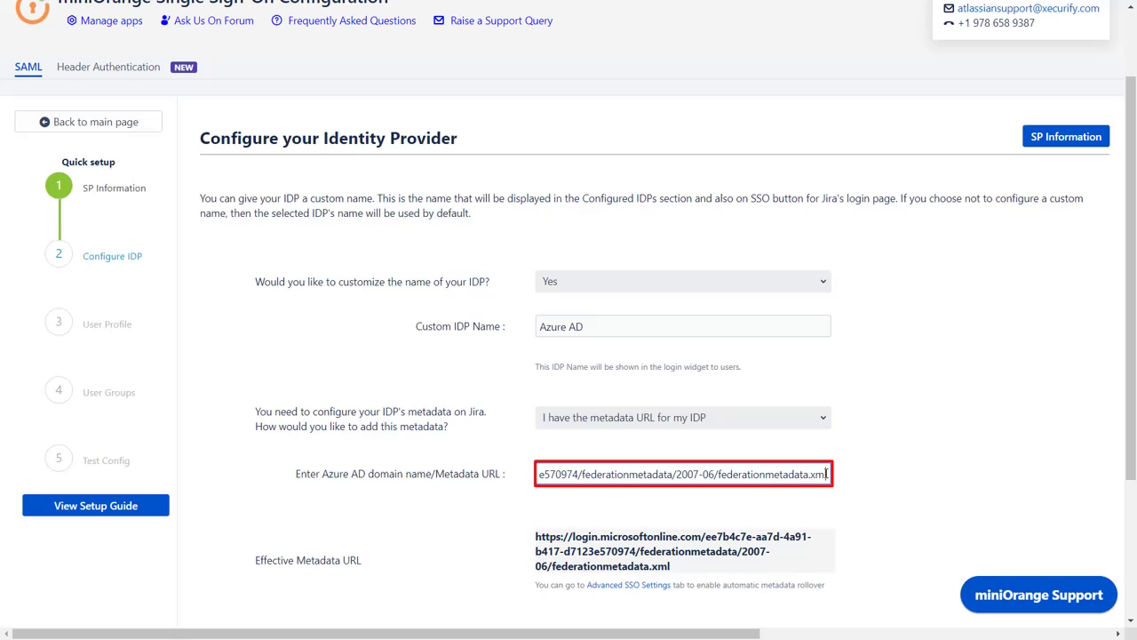
scroll(826, 474, down, 3)
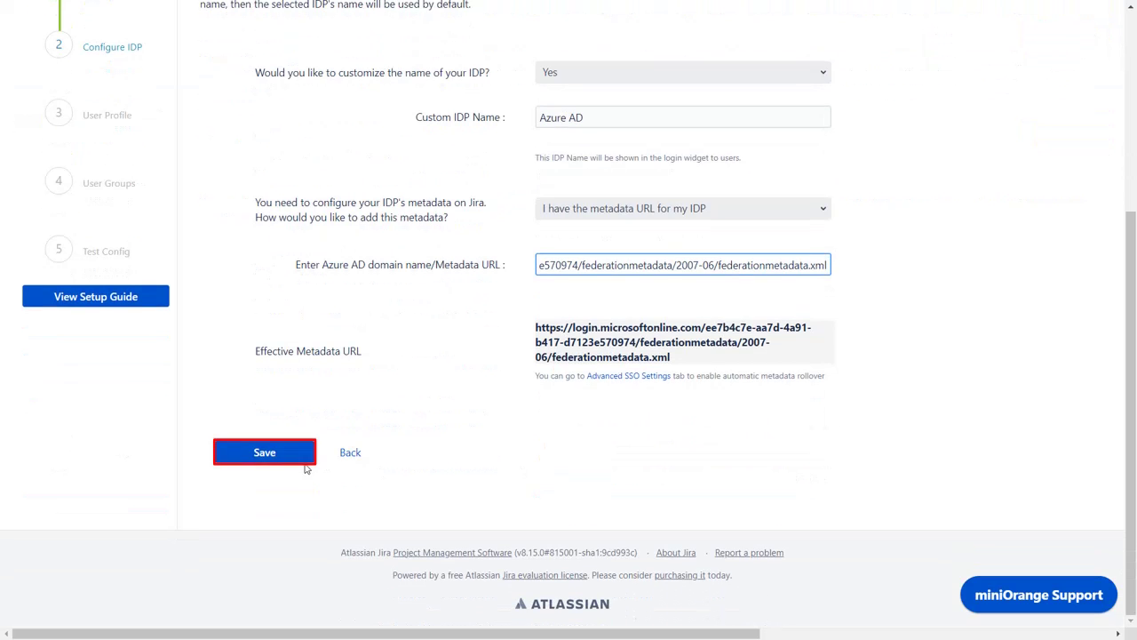
click(298, 461)
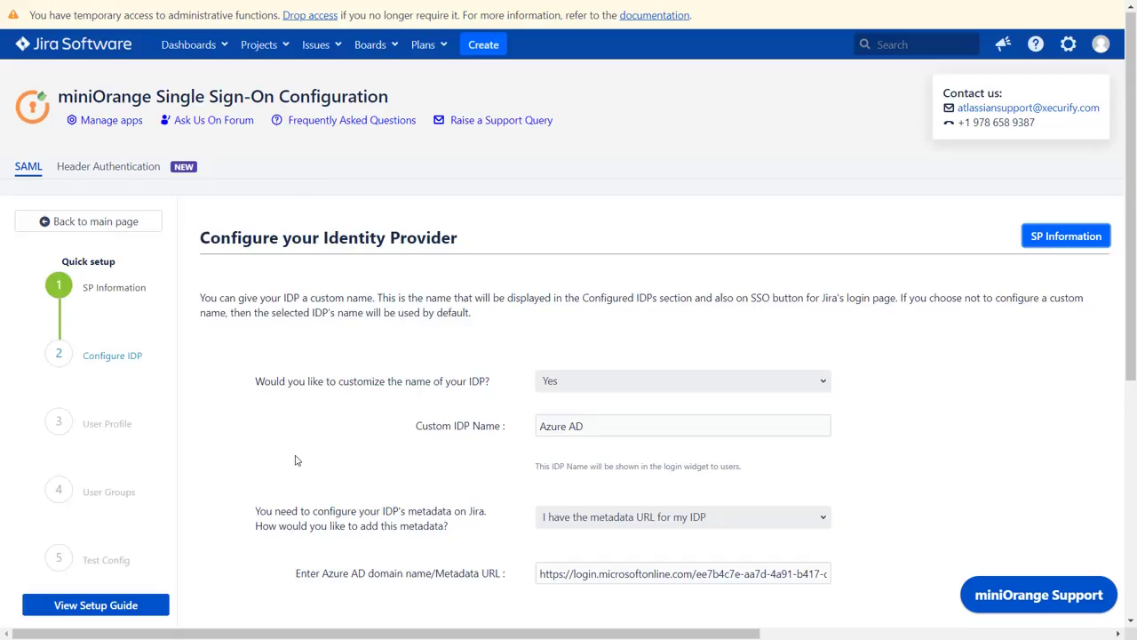
- Copy the Test and Get Attributes URL and open a new InPrivate browser window
scroll(298, 461, down, 3)
scroll(297, 461, down, 1)
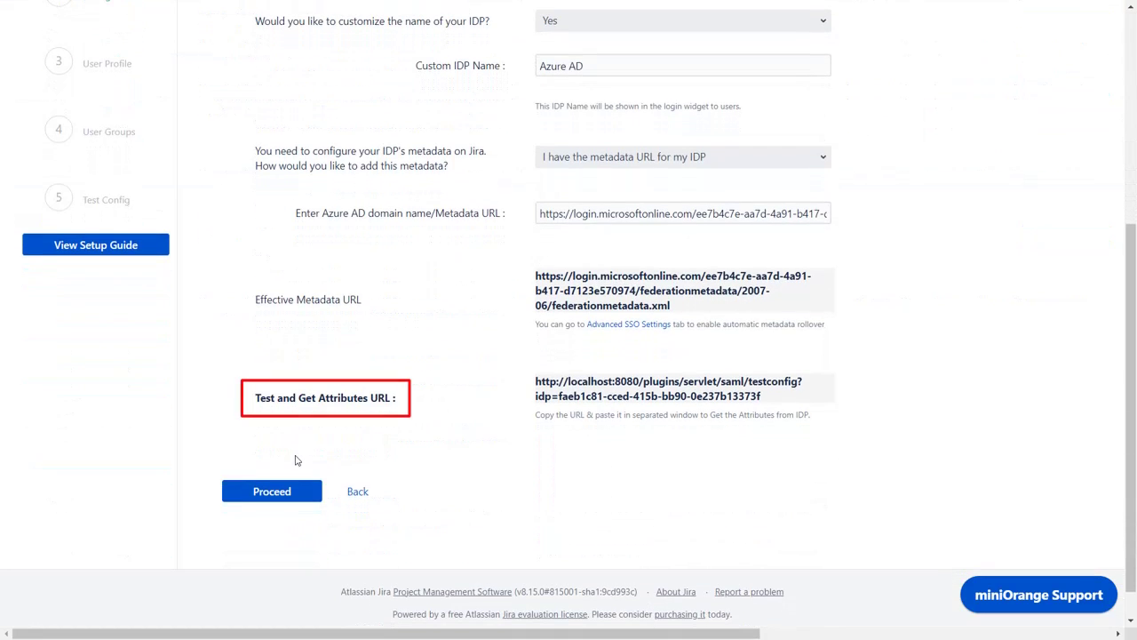
click(562, 396)
key(ctrl+shift+n)
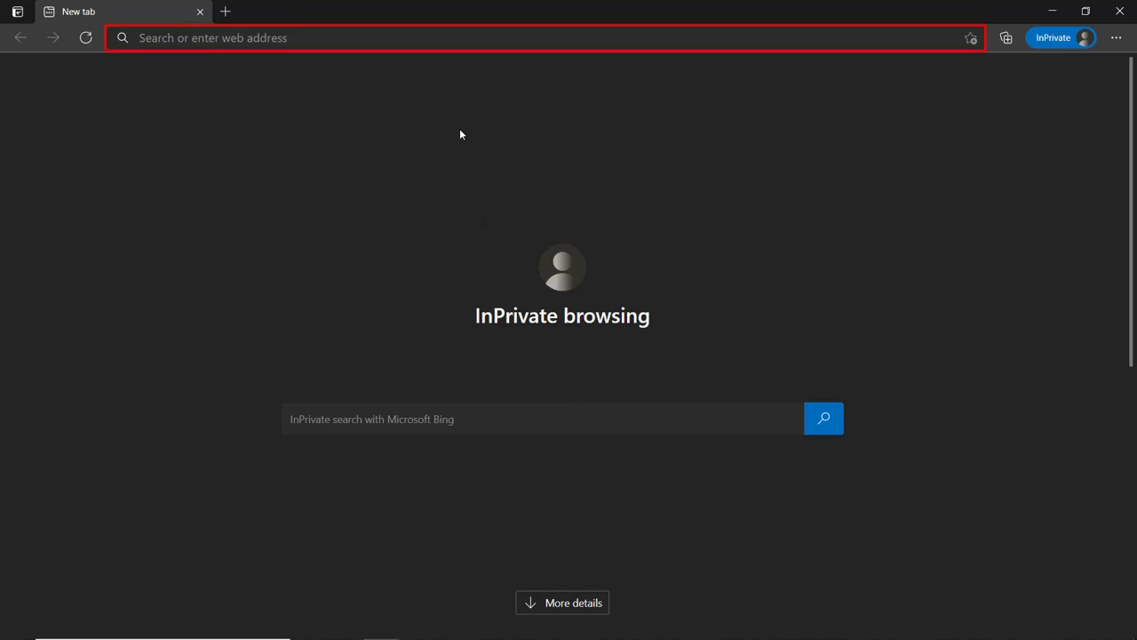
- Load the miniOrange test configuration URL in Edge InPrivate and review the Azure attributes received
click(433, 39)
key(ctrl+v)
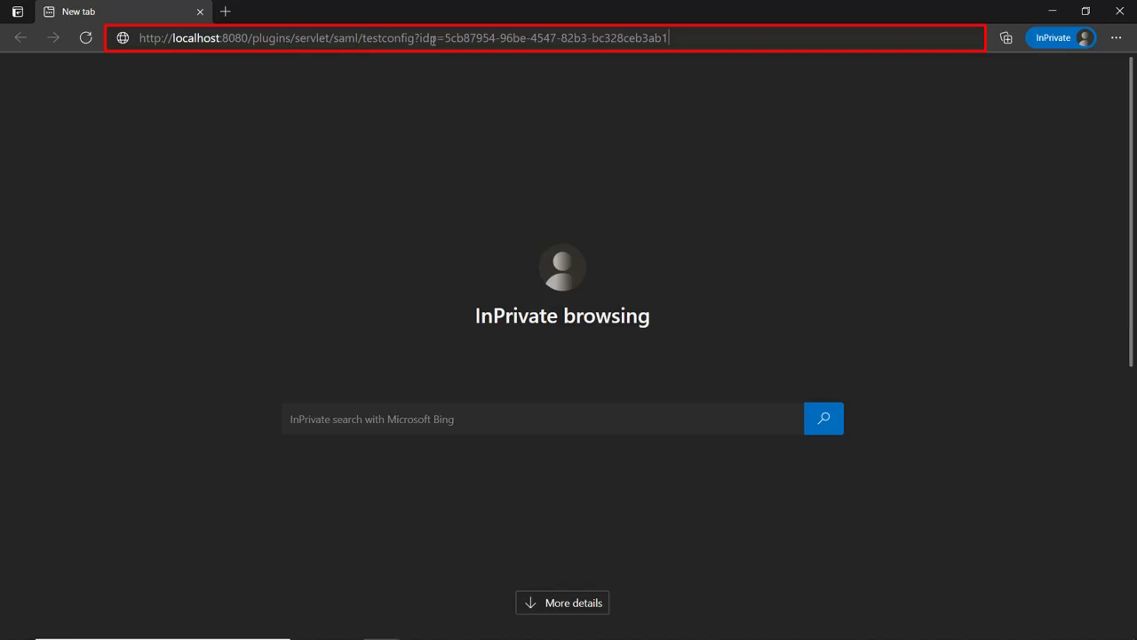
key(Return)
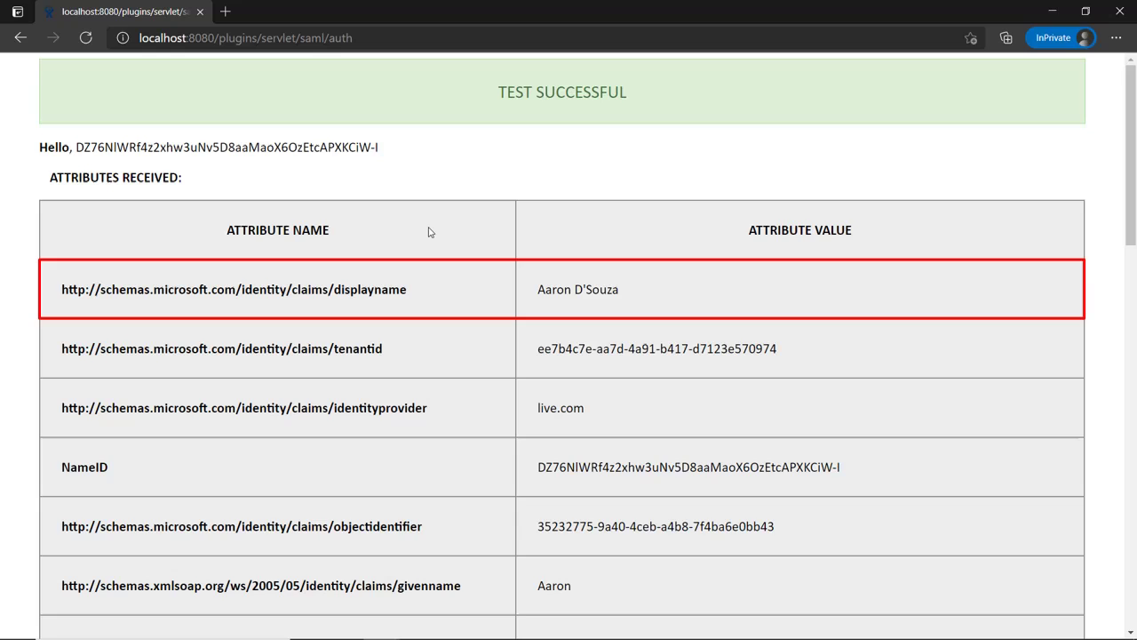
scroll(428, 232, down, 1)
scroll(428, 232, down, 3)
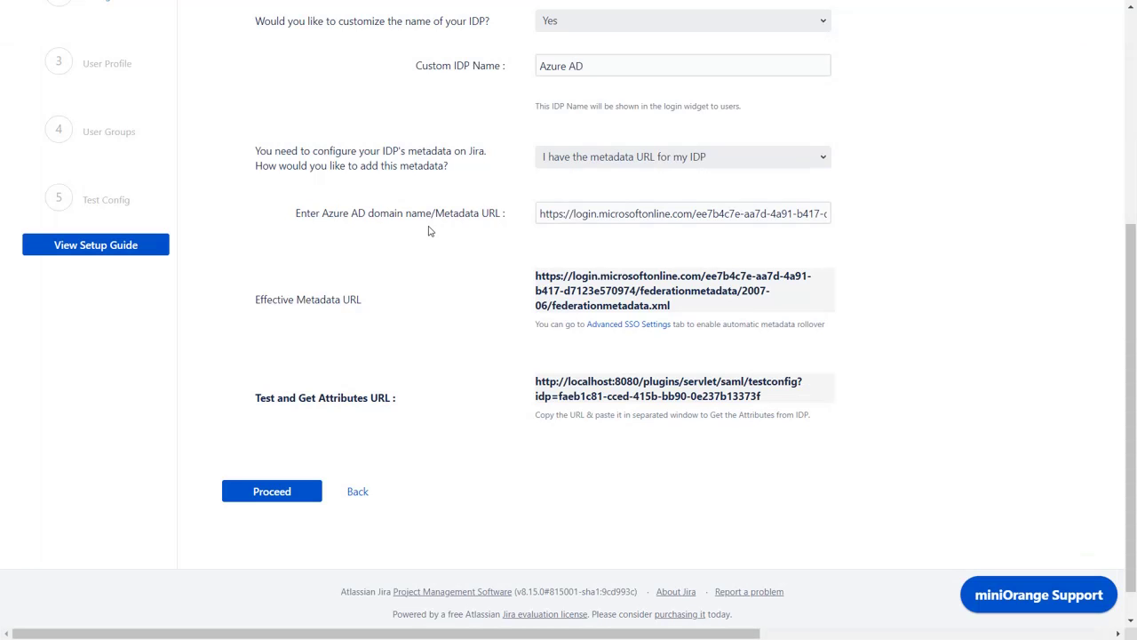
- On the User Profile step, map Fullname Attribute to the displayname claim and save
click(284, 494)
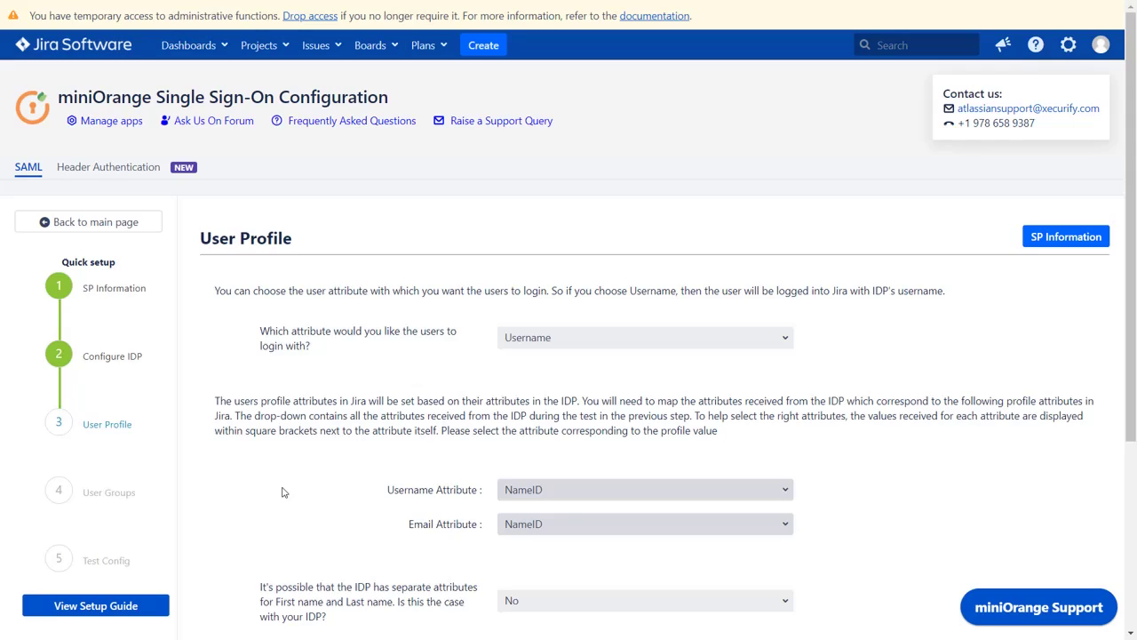
scroll(283, 492, down, 3)
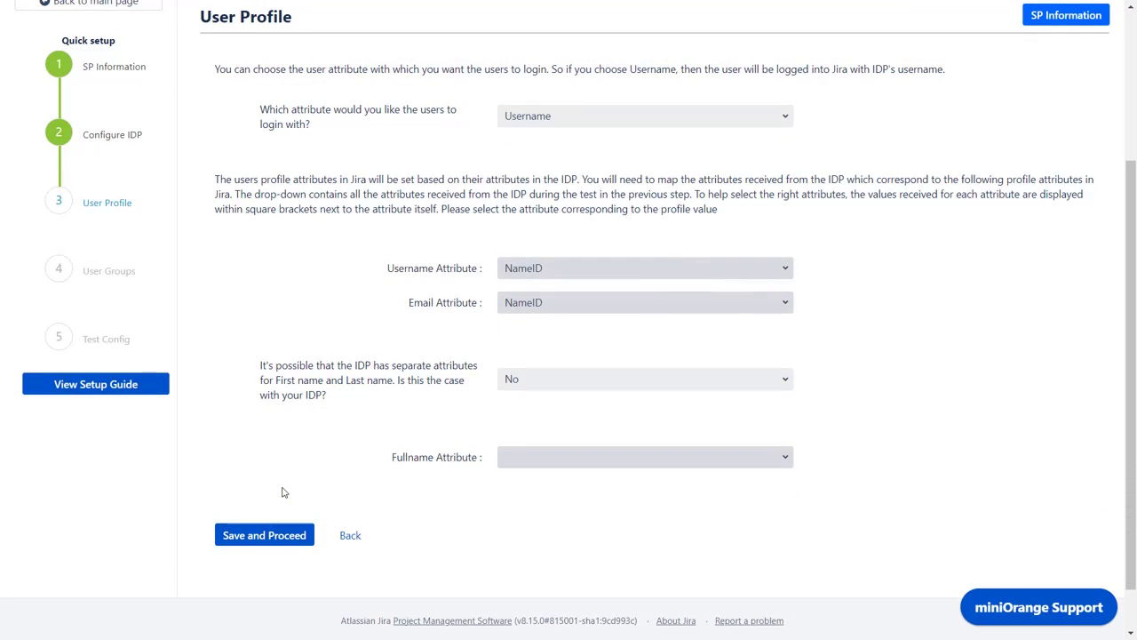
click(516, 468)
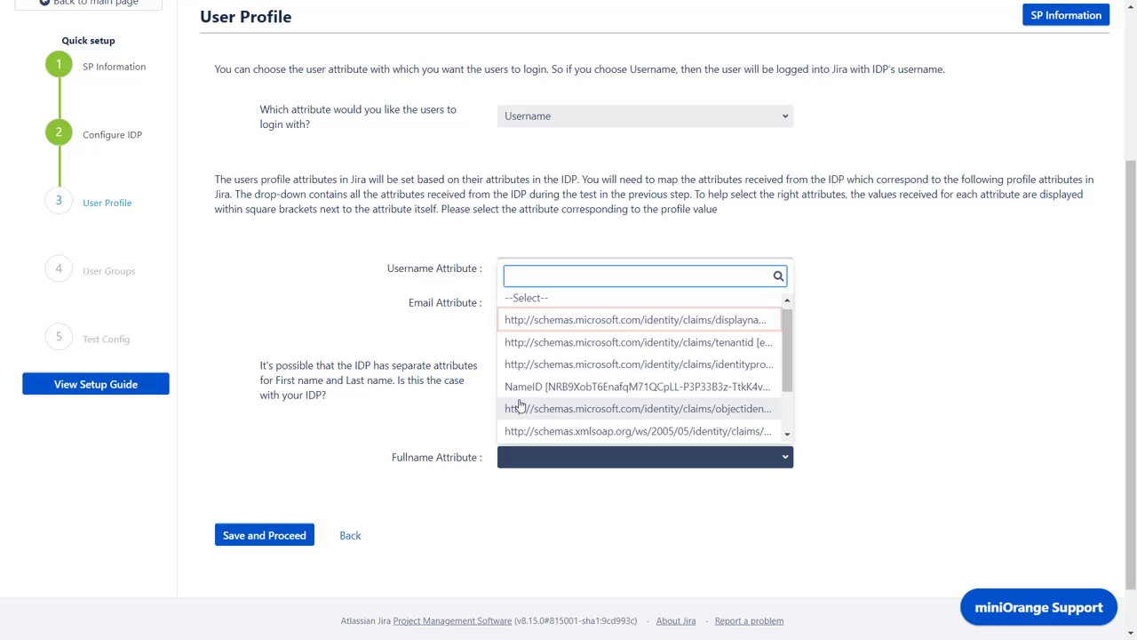
click(538, 330)
click(297, 538)
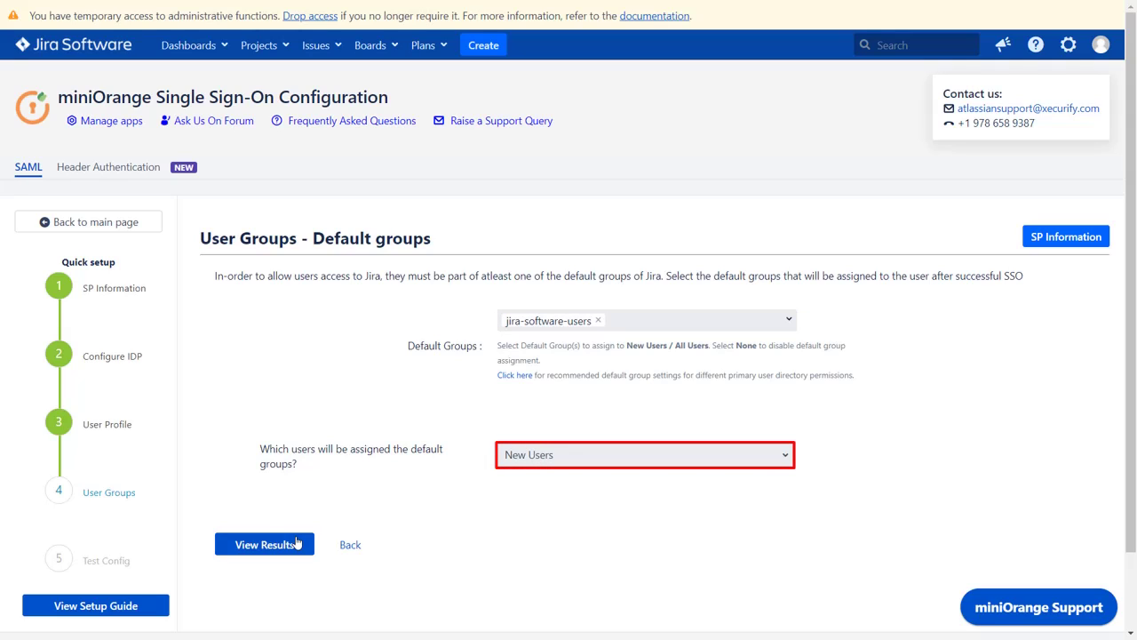
- Keep jira-software-users as the New Users default group, view results and finish setup
click(296, 544)
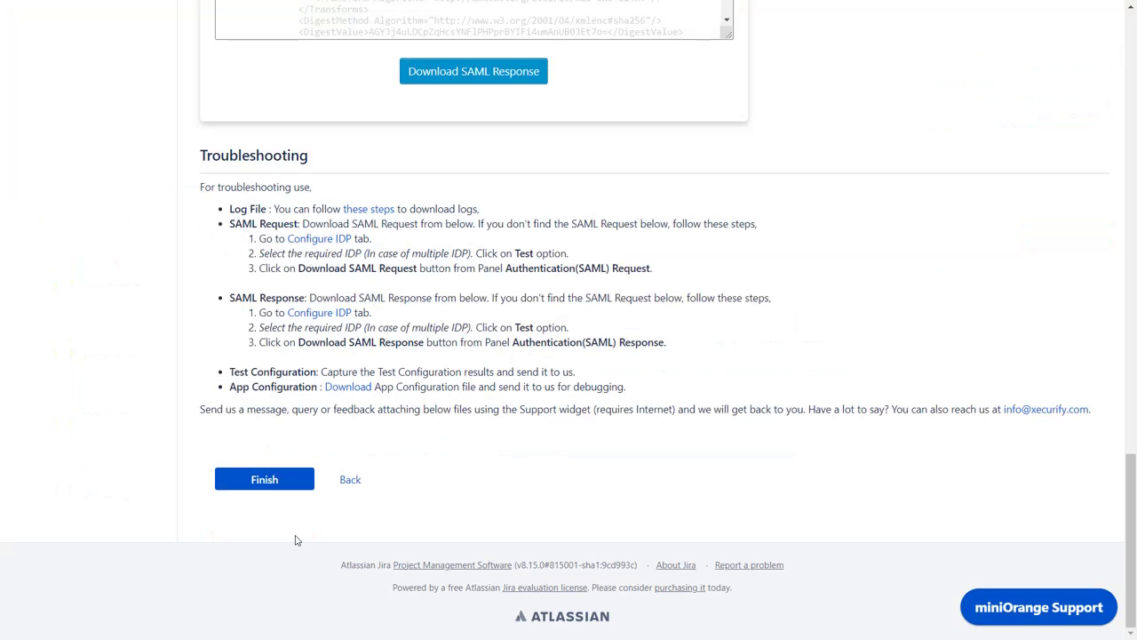
click(267, 482)
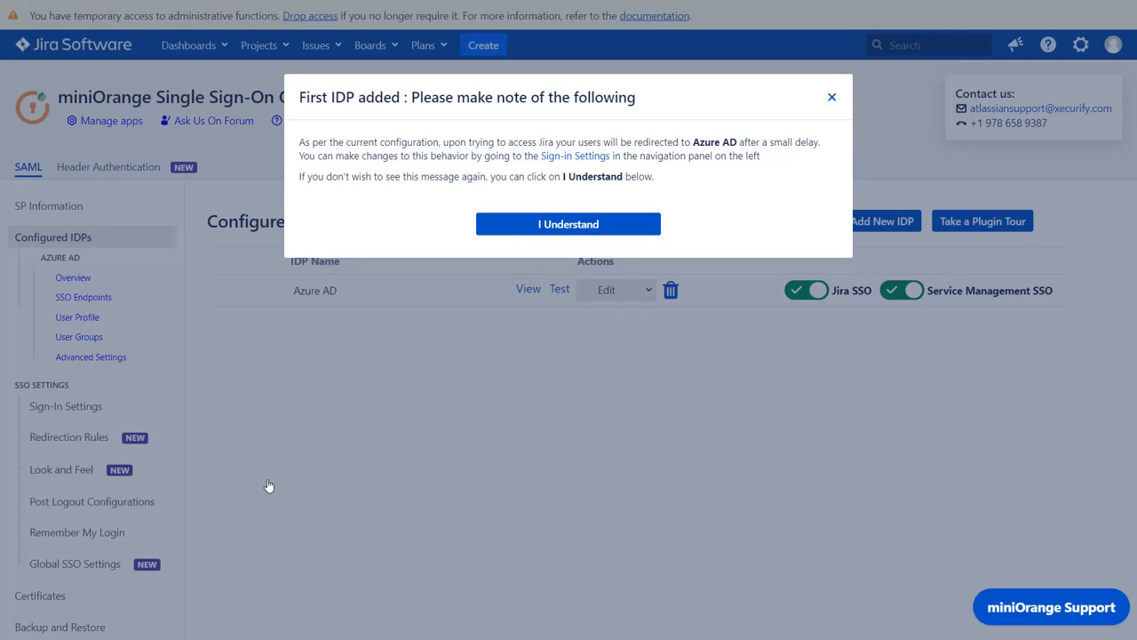
- Go to Sign-in Settings from the First IDP added dialog
click(569, 158)
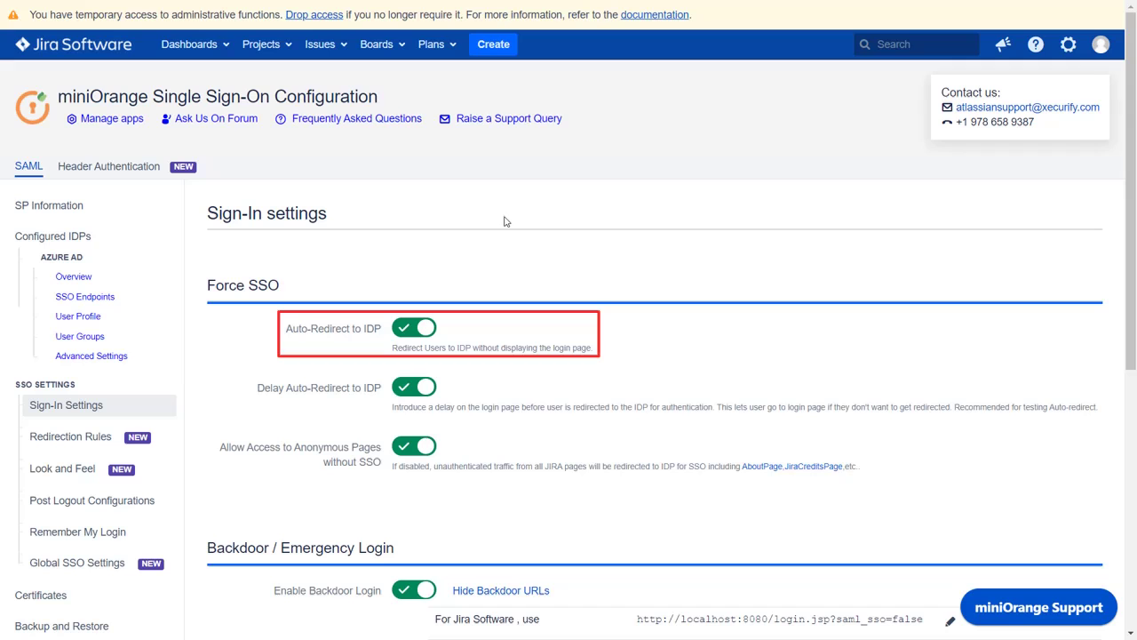
- Switch Auto-Redirect to IDP off and save the Sign-In settings
click(411, 328)
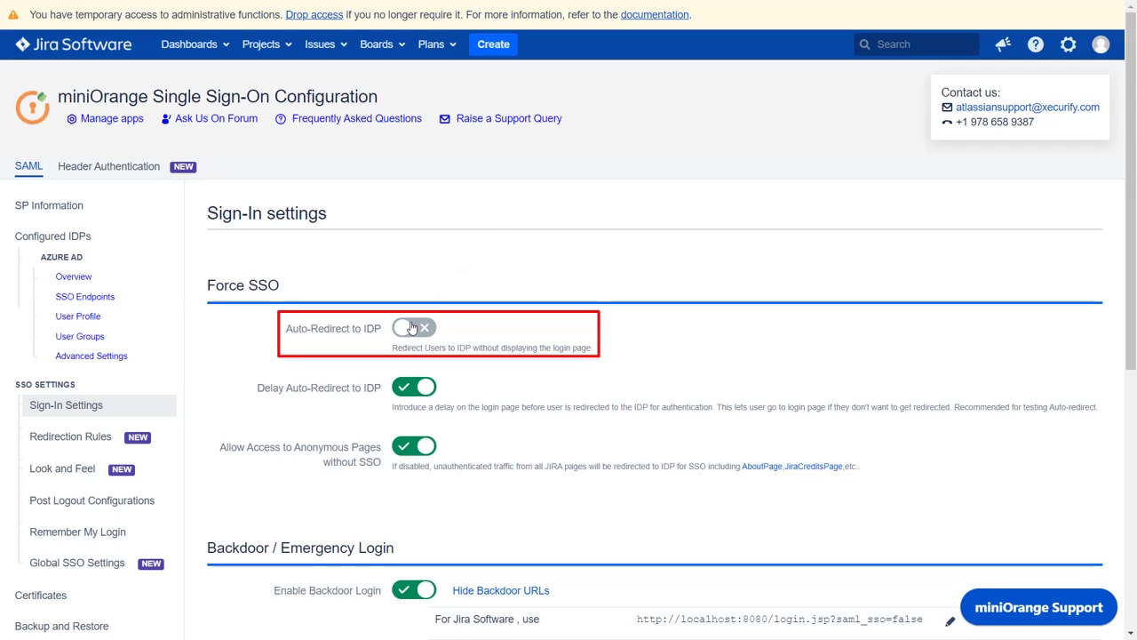
scroll(411, 327, down, 5)
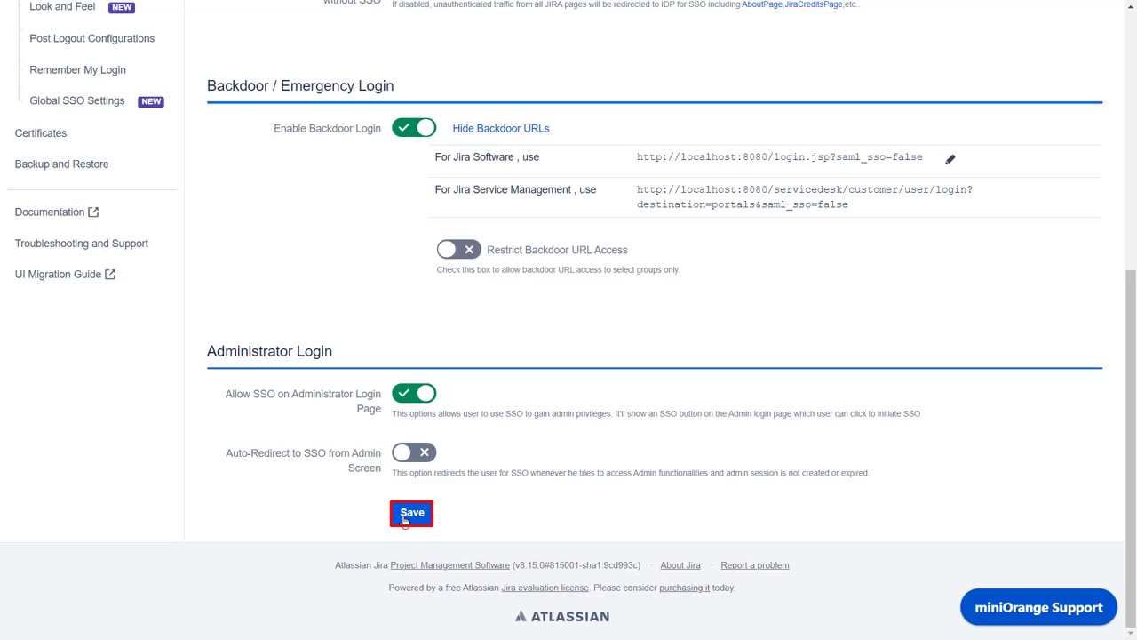
click(412, 512)
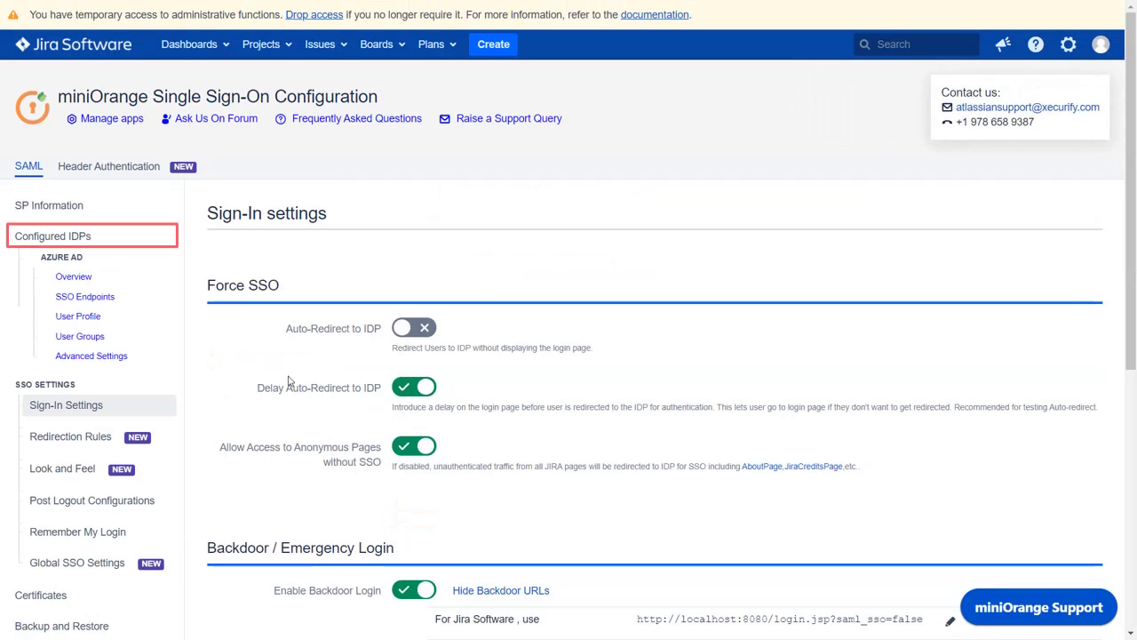
- From Configured IDPs, choose SSO Endpoints in Azure AD's Edit menu
click(166, 239)
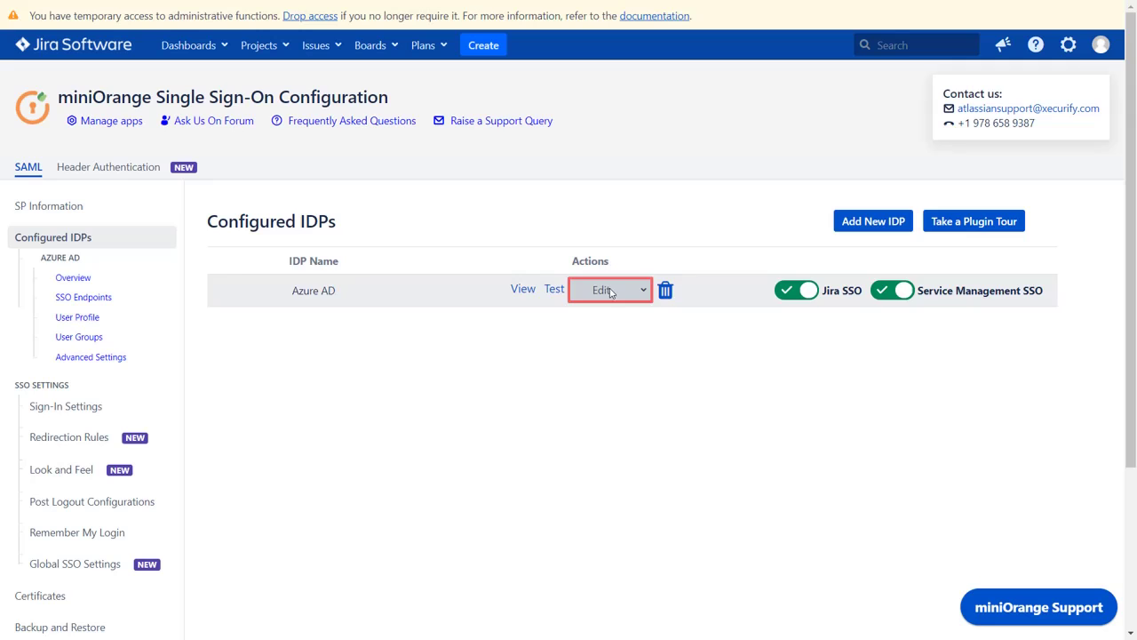
click(610, 292)
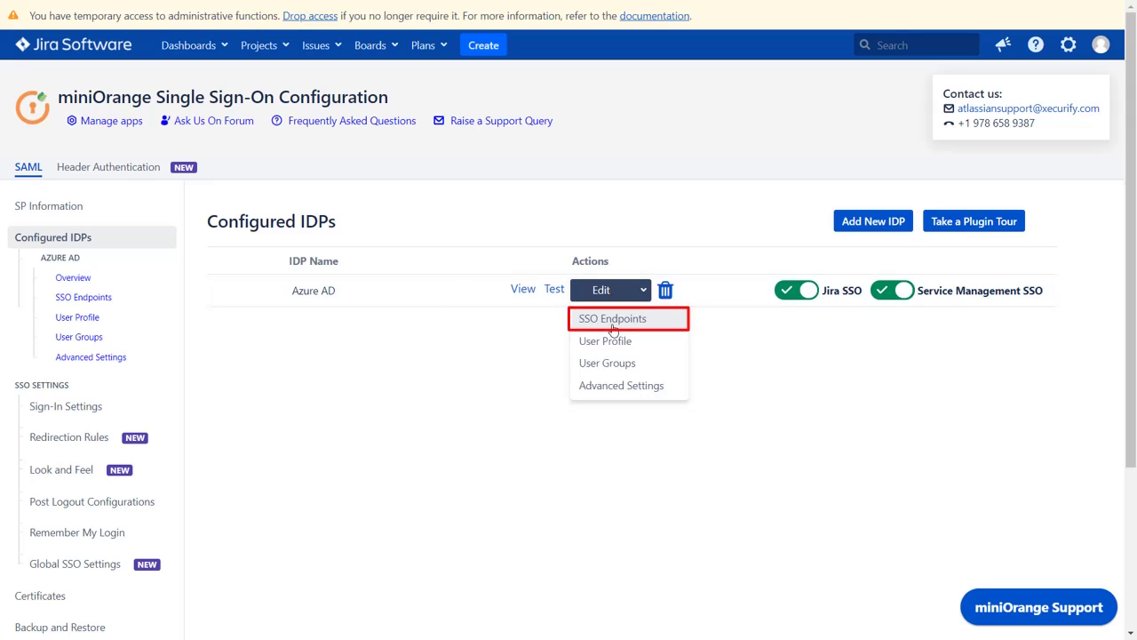
click(612, 322)
- Set NameID Format to urn:oasis:names:tc:SAML:1.1:nameid-format:emailAddress and save the endpoints
scroll(612, 329, down, 5)
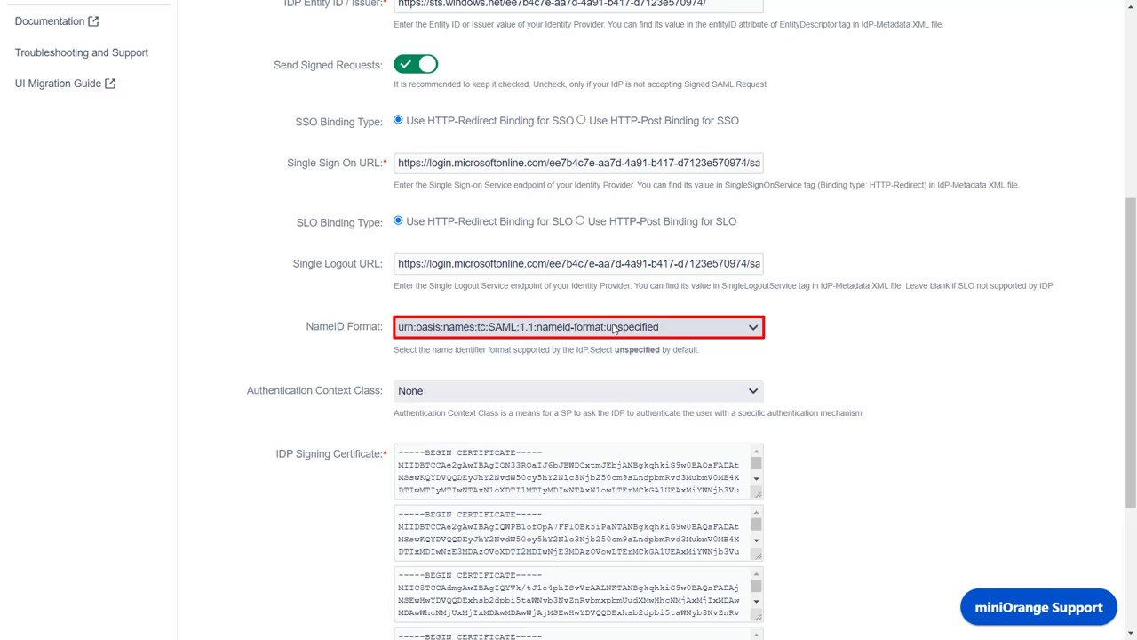
click(613, 327)
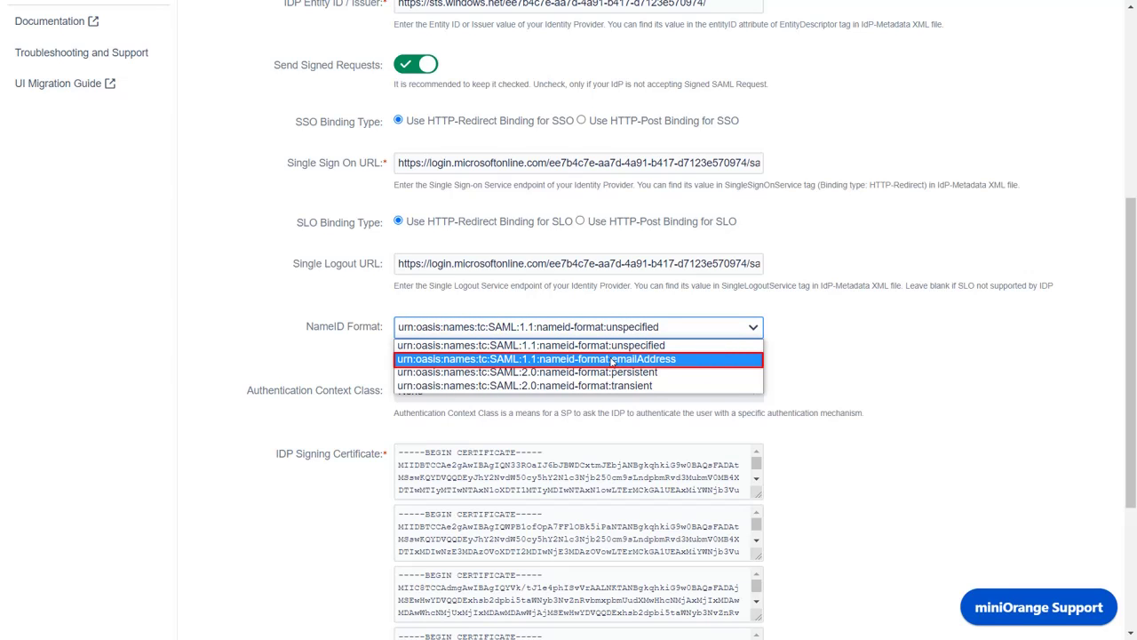
click(612, 359)
scroll(613, 361, down, 3)
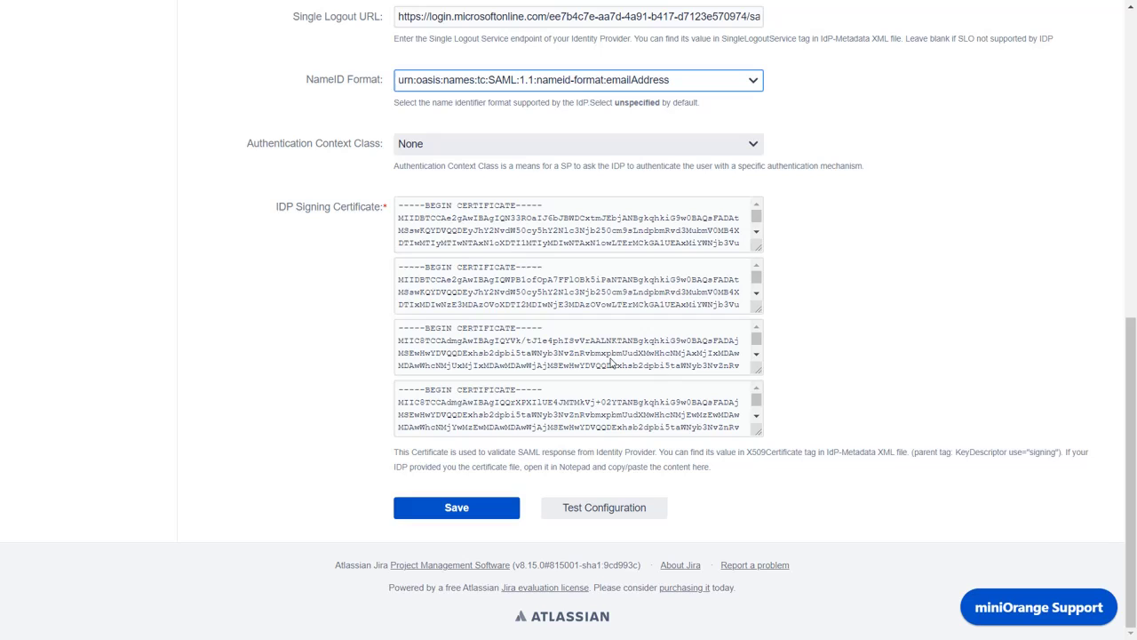
click(457, 508)
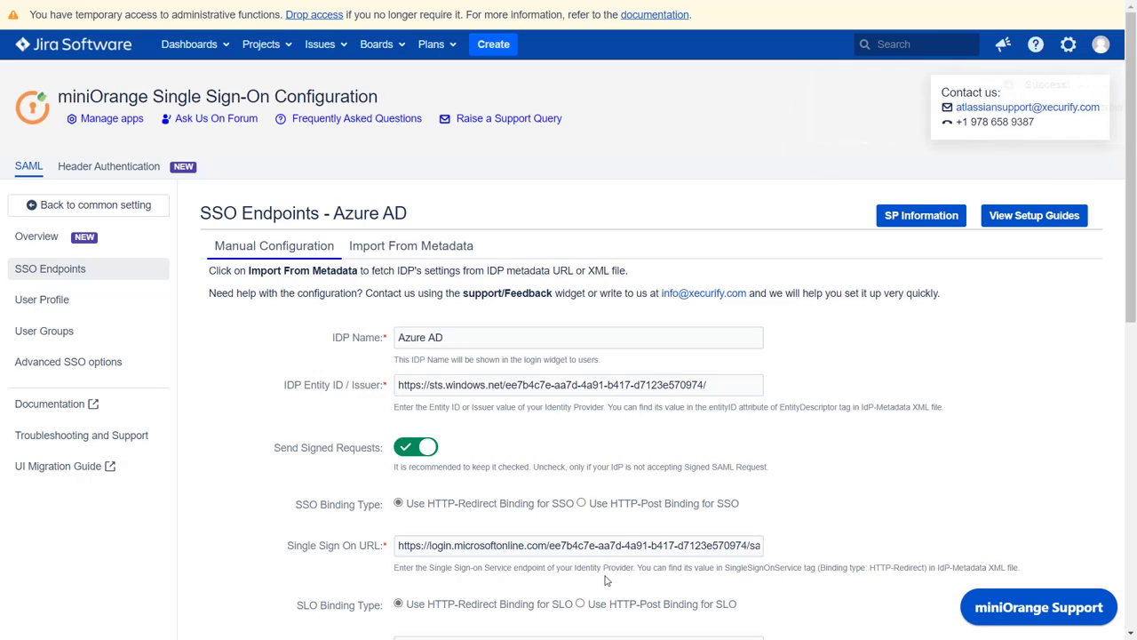
scroll(607, 580, down, 7)
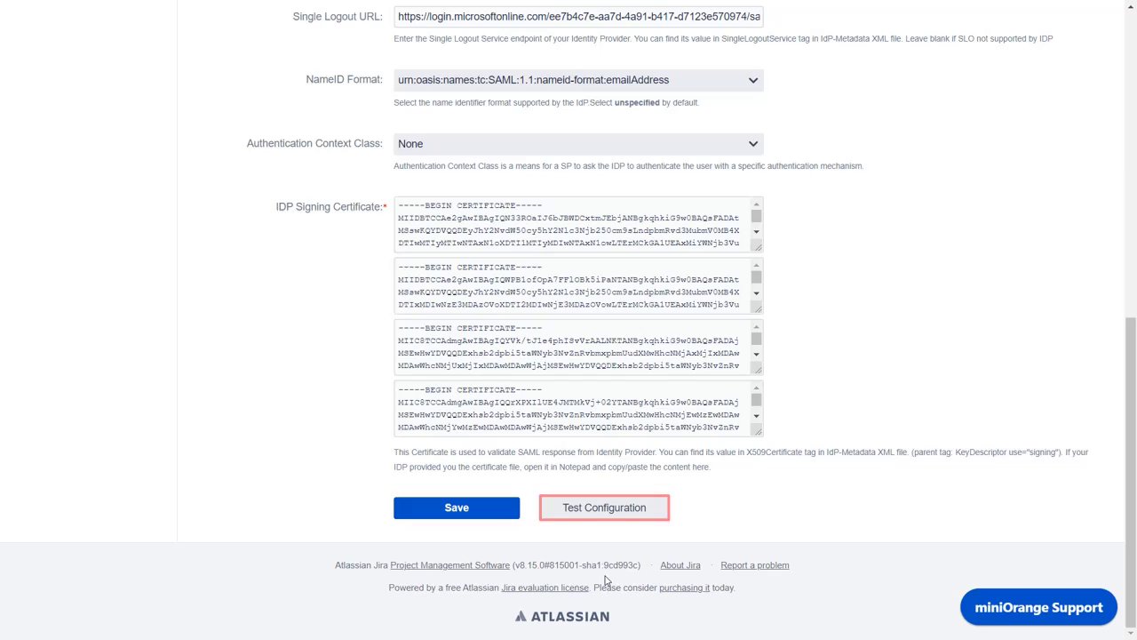
- Rerun the Azure AD test configuration and confirm NameID returns the user's e-mail
click(620, 514)
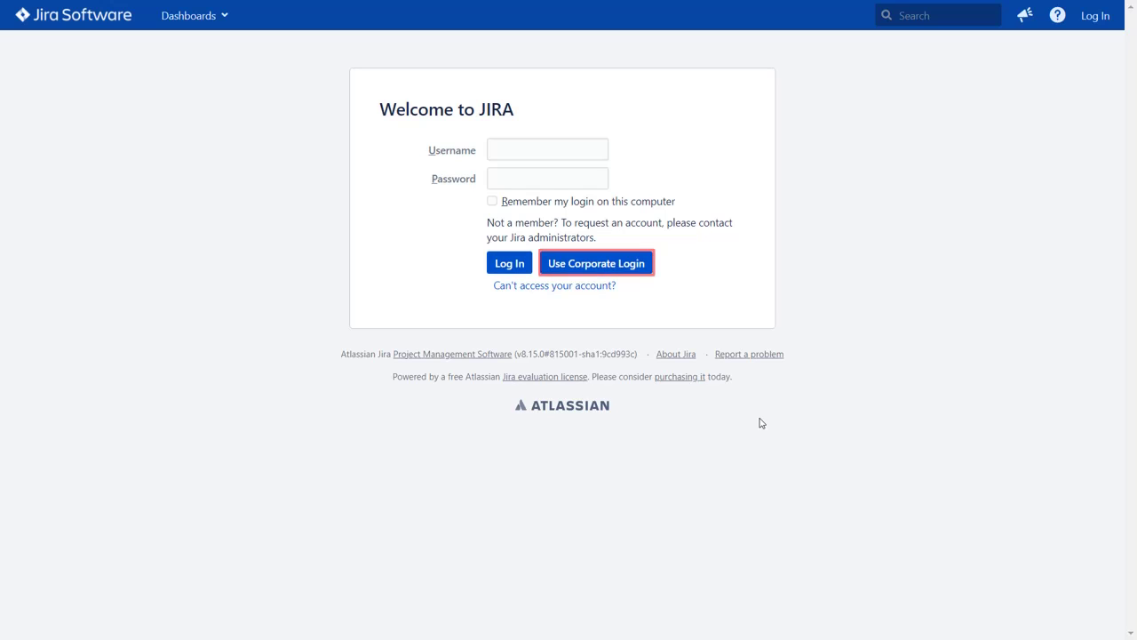
- Sign in via Use Corporate Login with the Azure AD account's e-mail and password
click(636, 274)
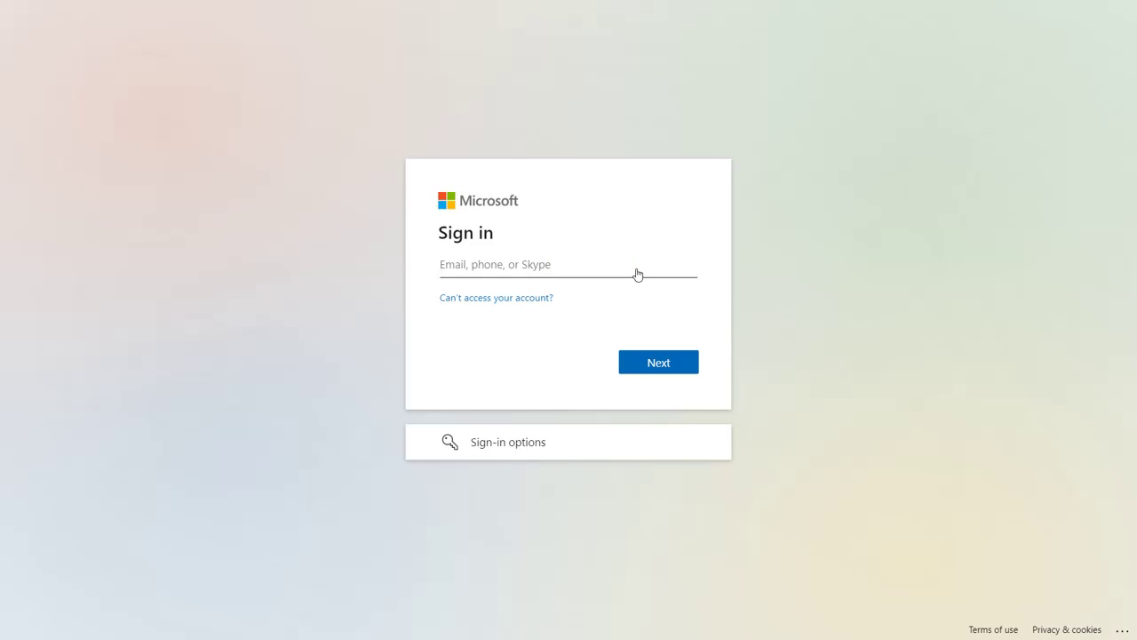
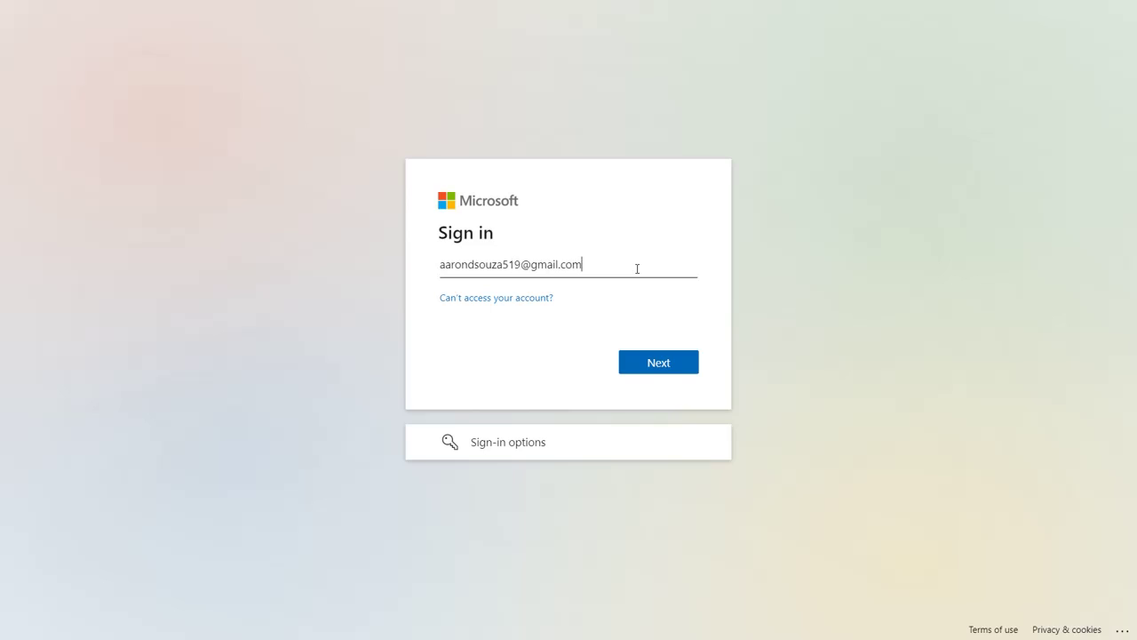
click(663, 365)
text(•••••••••••)
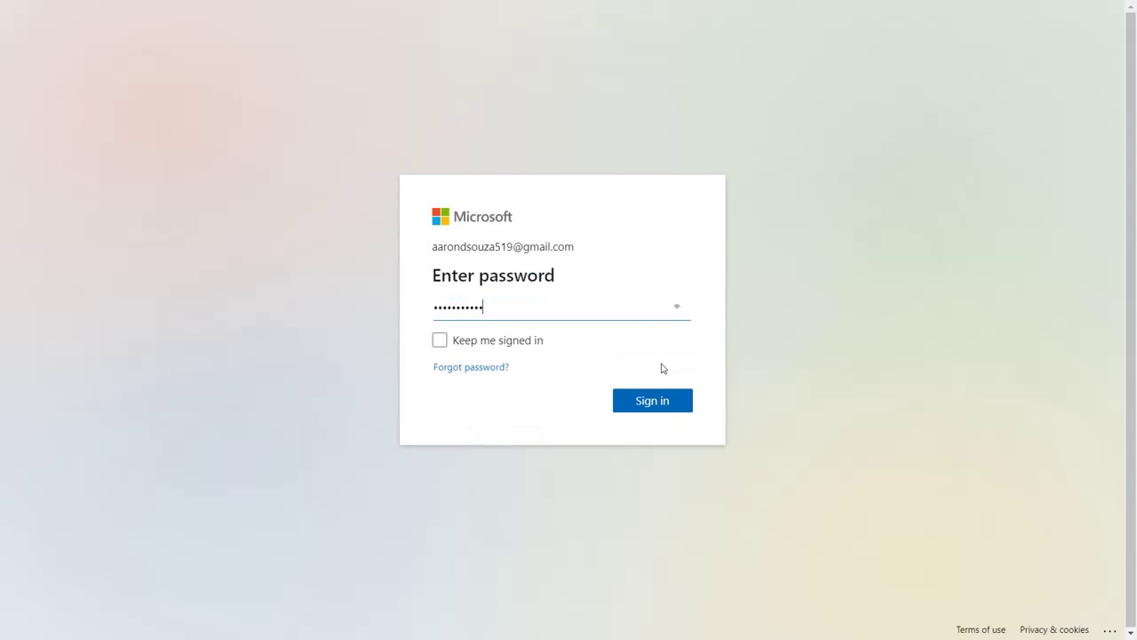
click(644, 407)
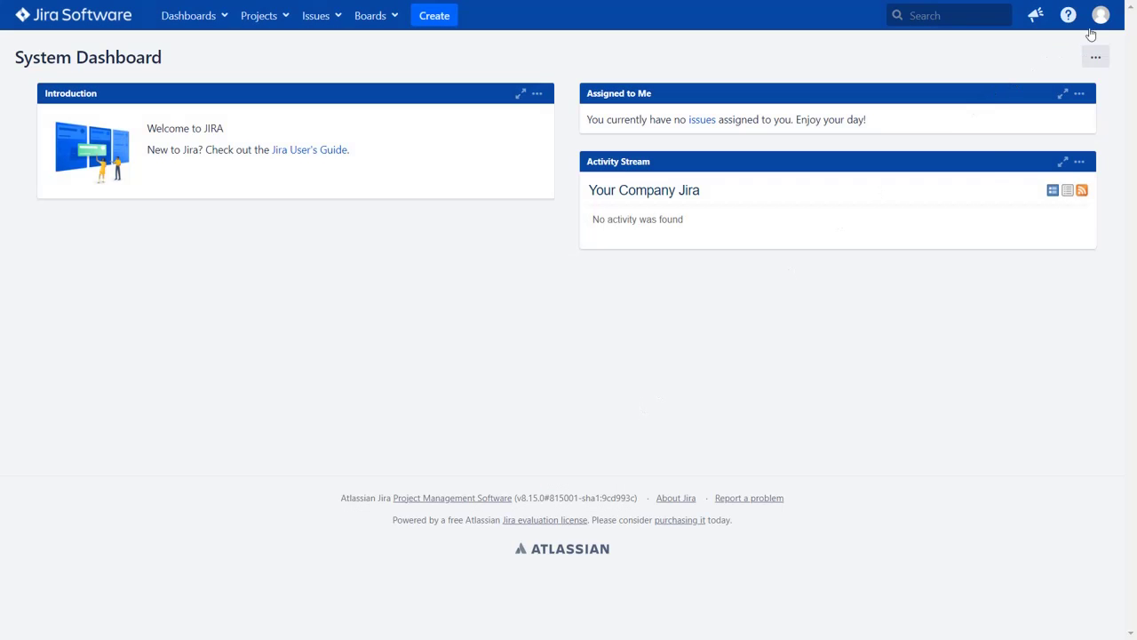
- Open Profile from the avatar menu to see the user's full name and e-mail
click(1099, 22)
click(1071, 45)
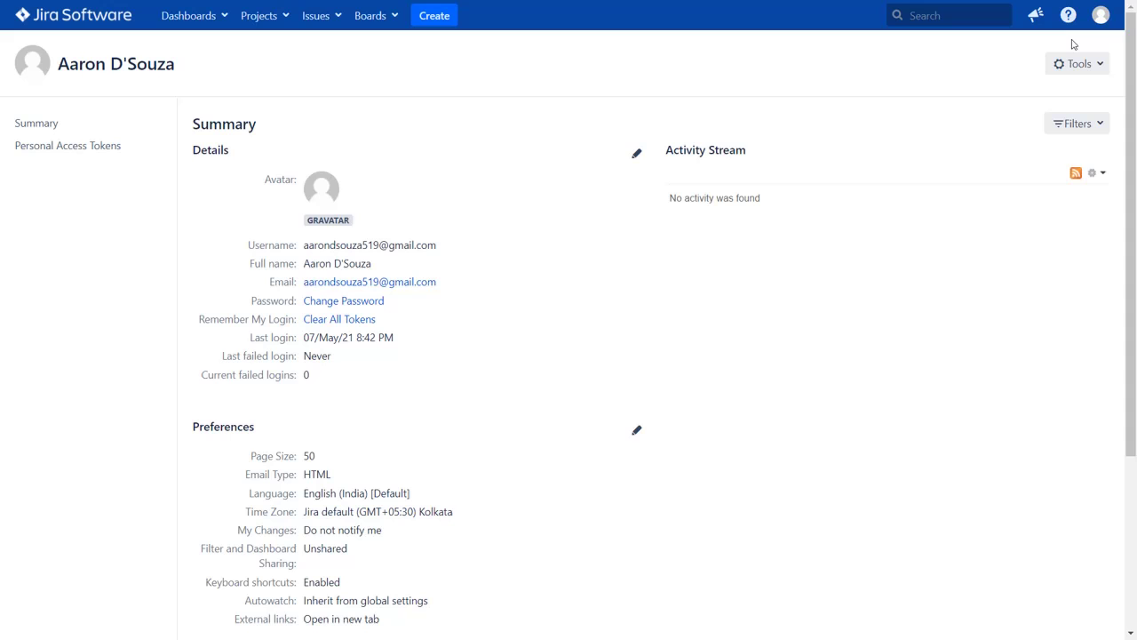